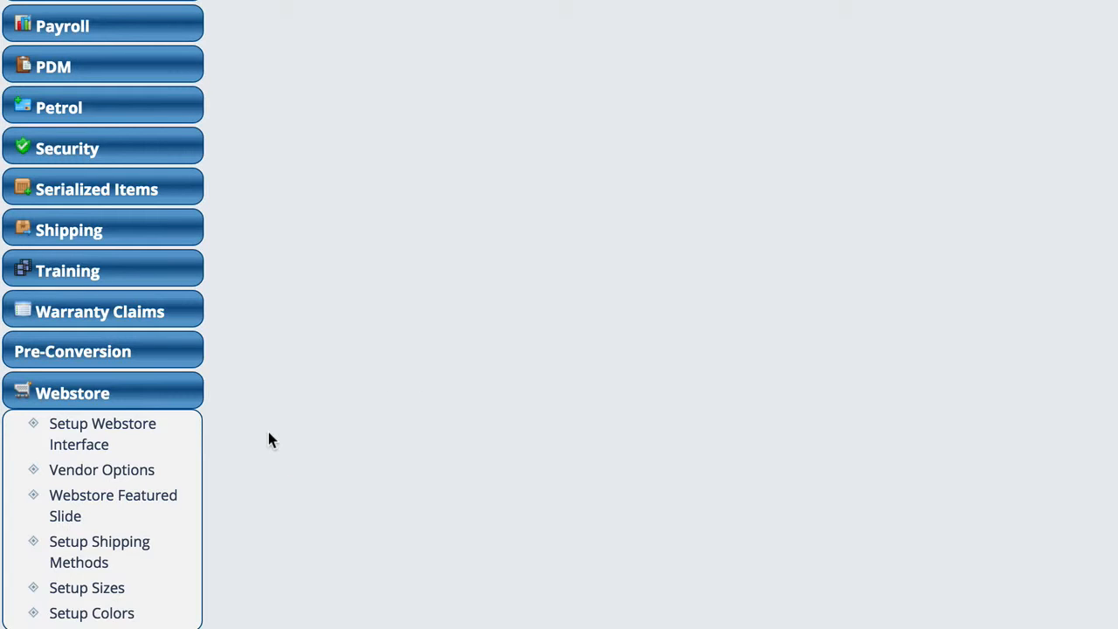
Step: Open the webstore interface setup page
scroll(479, 339, "up", 5)
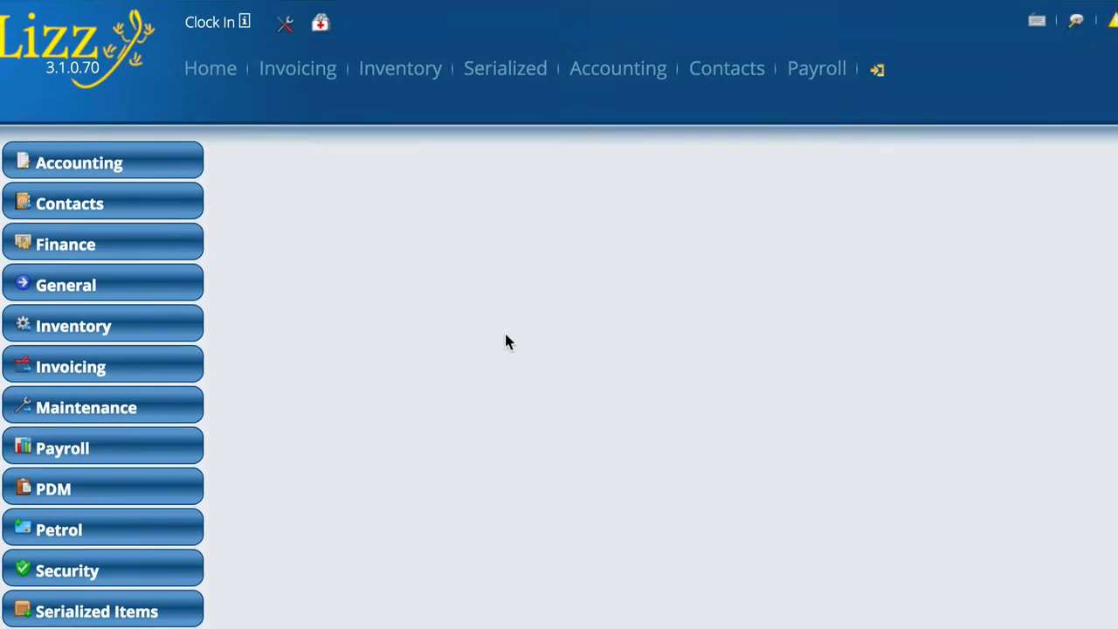
scroll(443, 555, "down", 6)
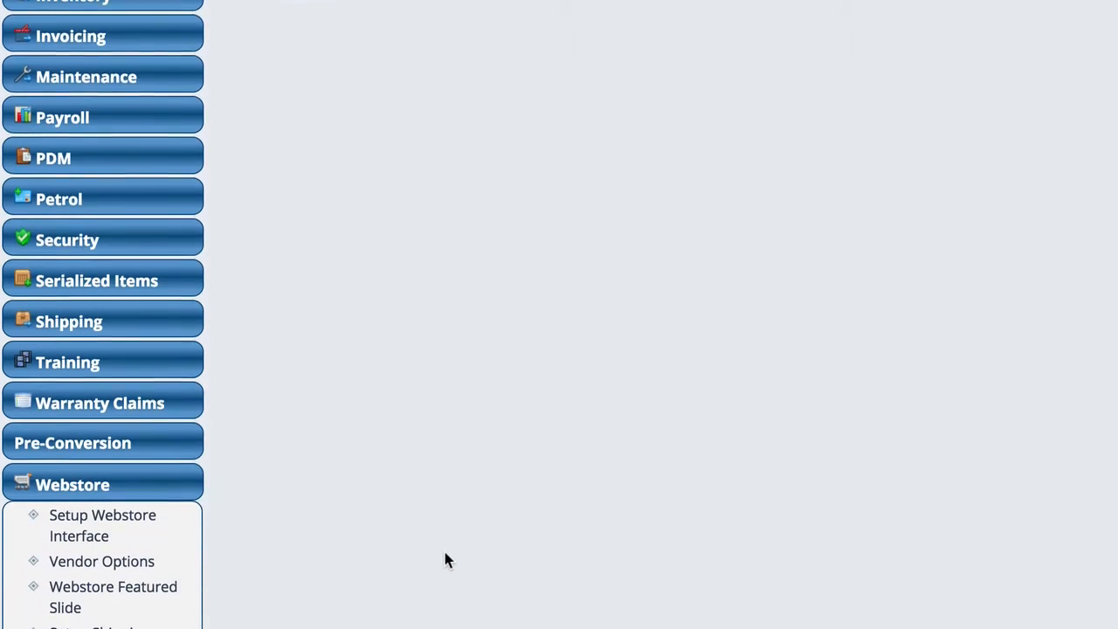
left_click(77, 341)
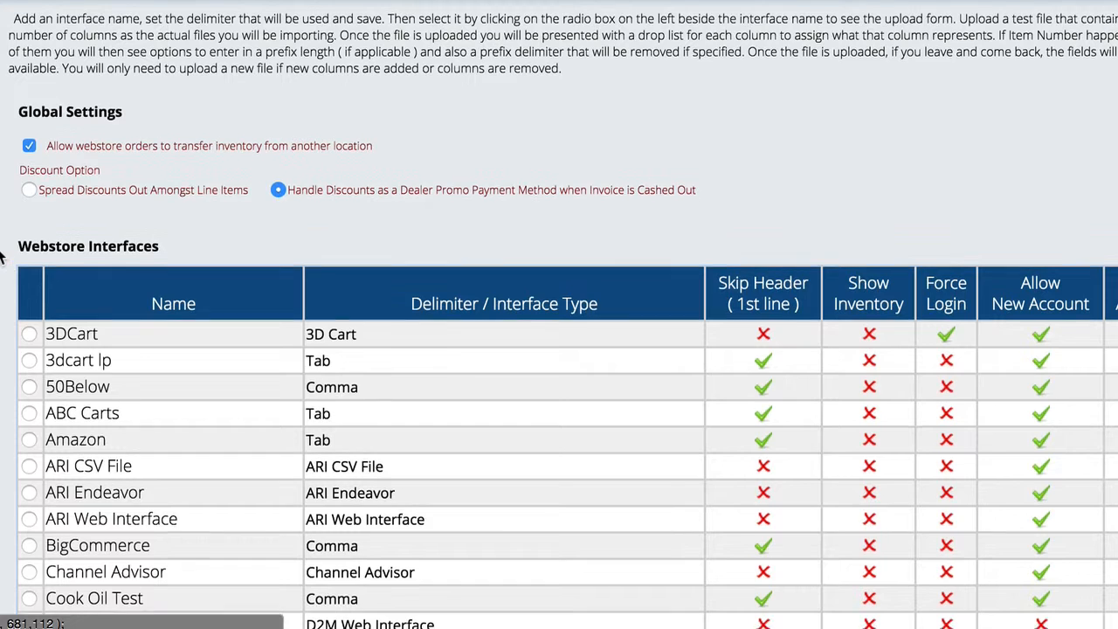
Step: Enter "New Store" as the name in the blank row of the Webstore Interfaces table
scroll(1, 257, "down", 3)
scroll(1, 257, "down", 1)
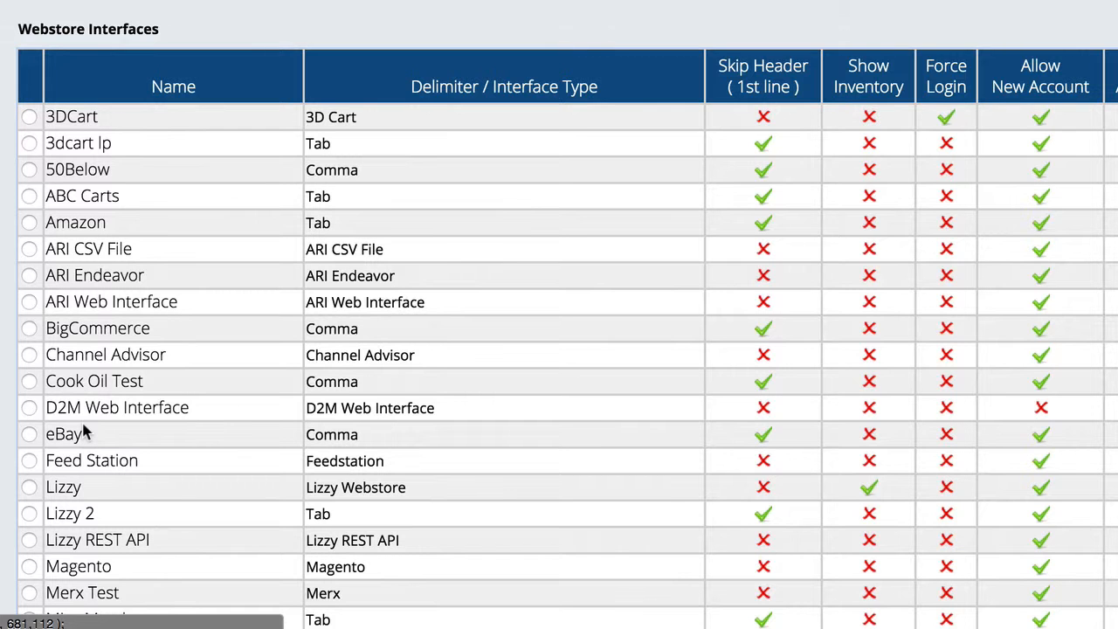
scroll(84, 432, "down", 5)
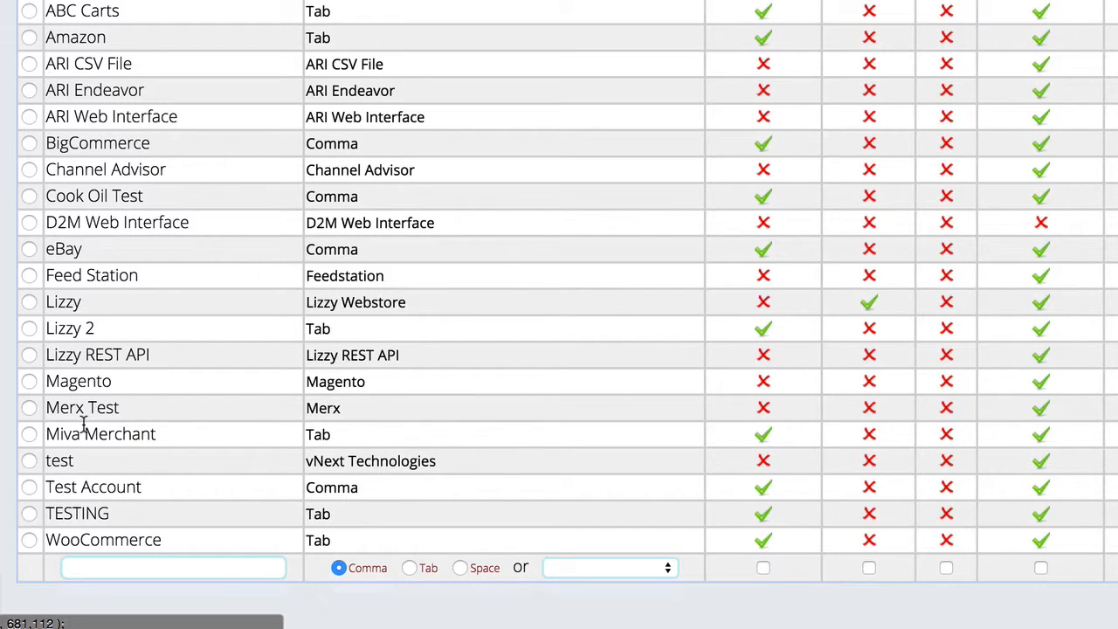
scroll(148, 341, "down", 3)
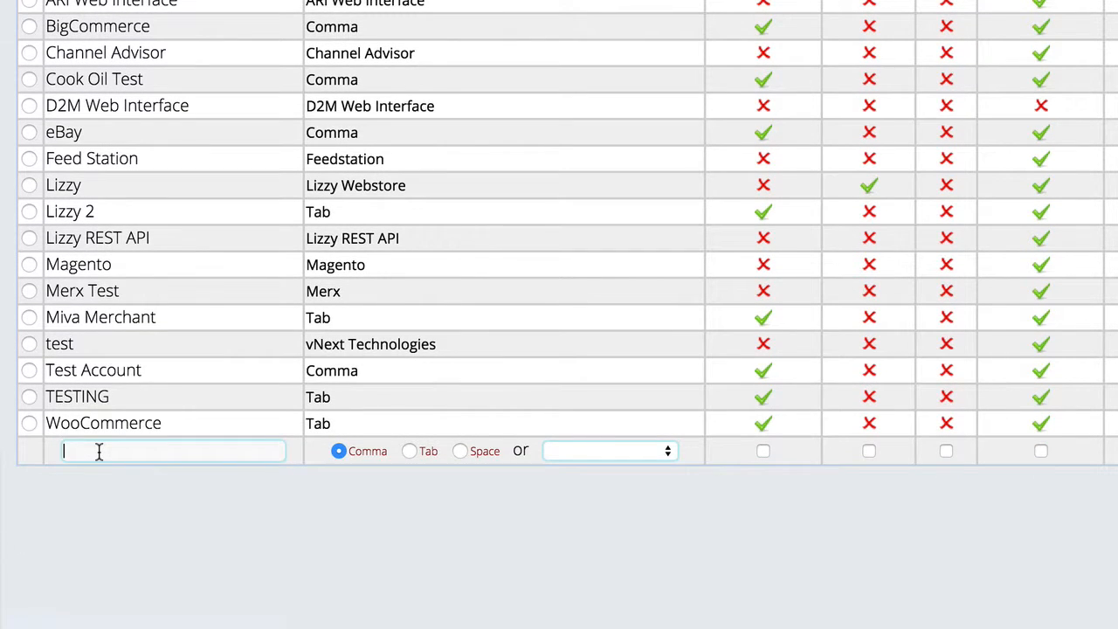
type("New tora")
key("BackSpace")
key("BackSpace")
key("BackSpace")
key("BackSpace")
type("Store")
Step: Set the new interface's type to Lizzy Webstore and add it to the table
left_click(599, 454)
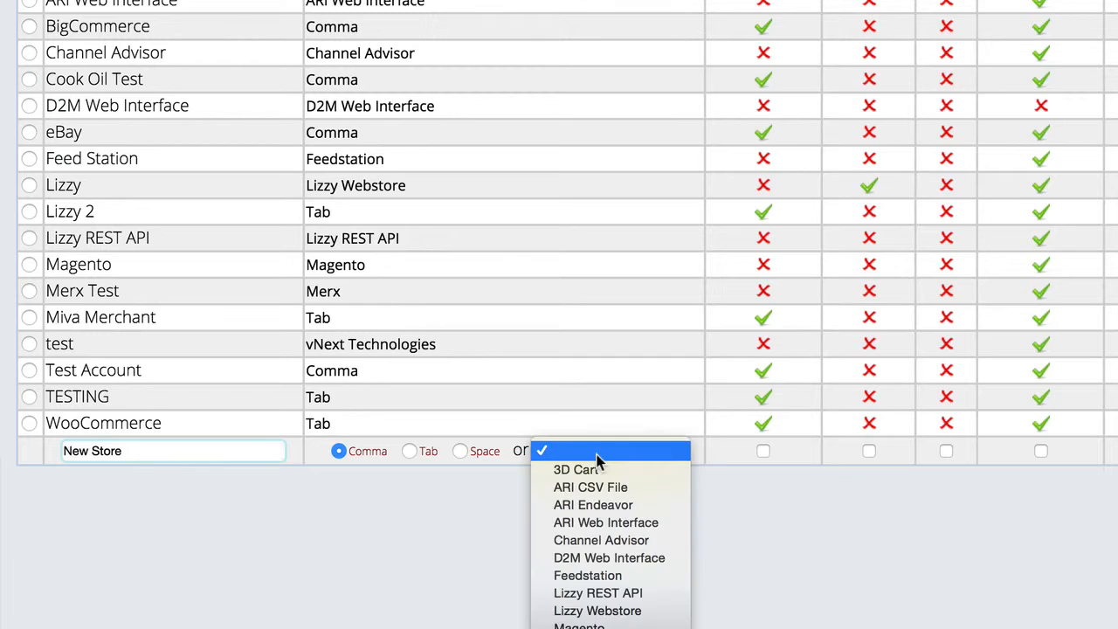
left_click(616, 612)
scroll(695, 370, "up", 3)
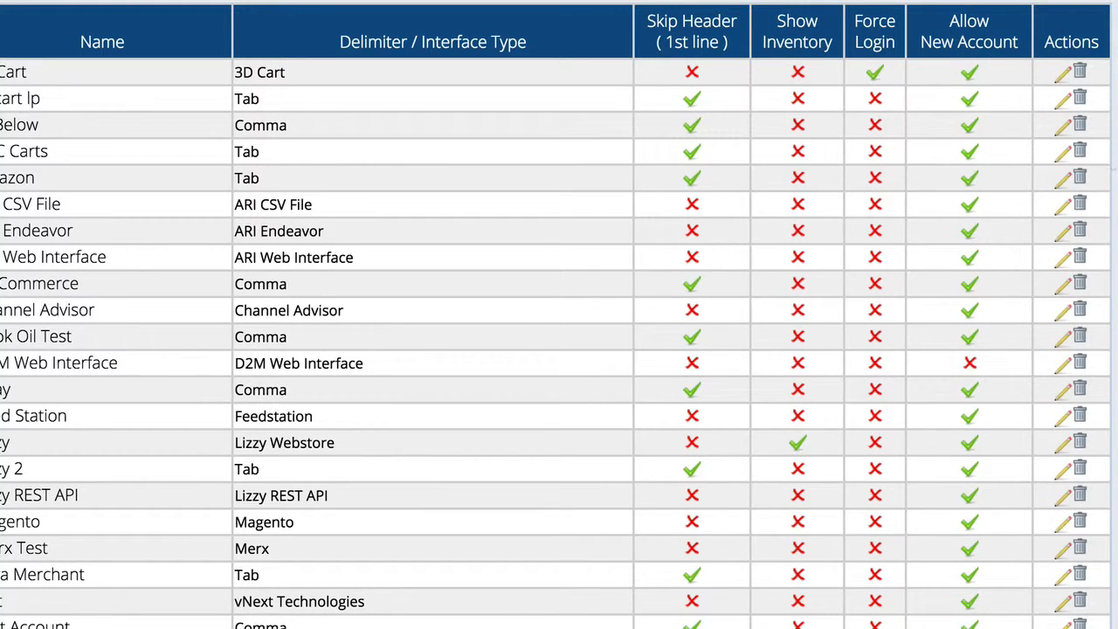
scroll(559, 315, "down", 2)
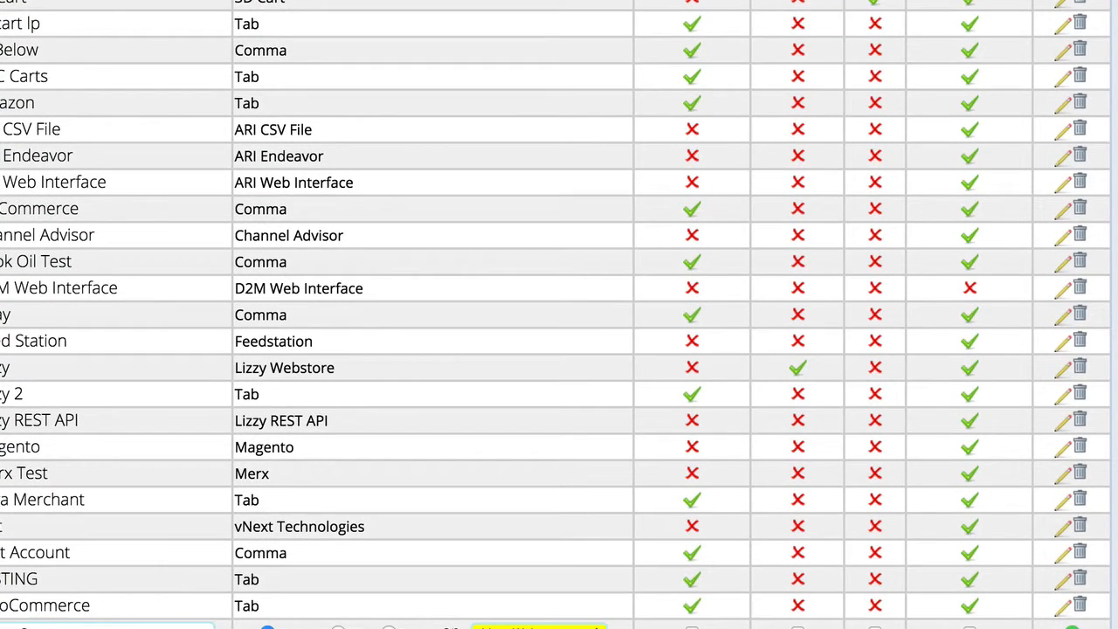
scroll(559, 315, "down", 3)
scroll(556, 276, "down", 1)
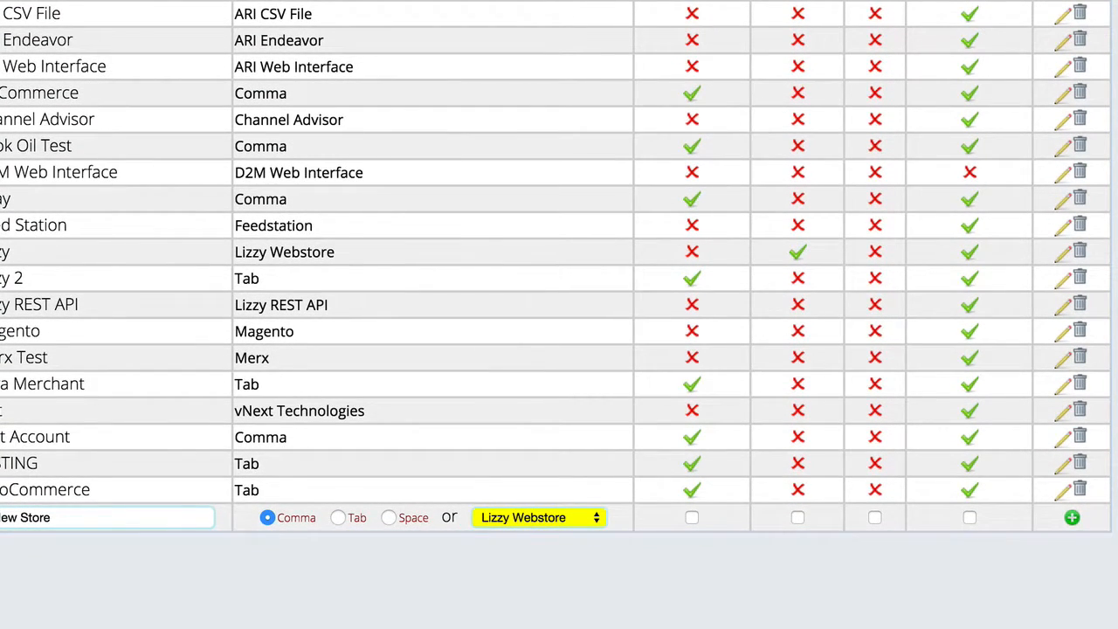
scroll(557, 264, "down", 3)
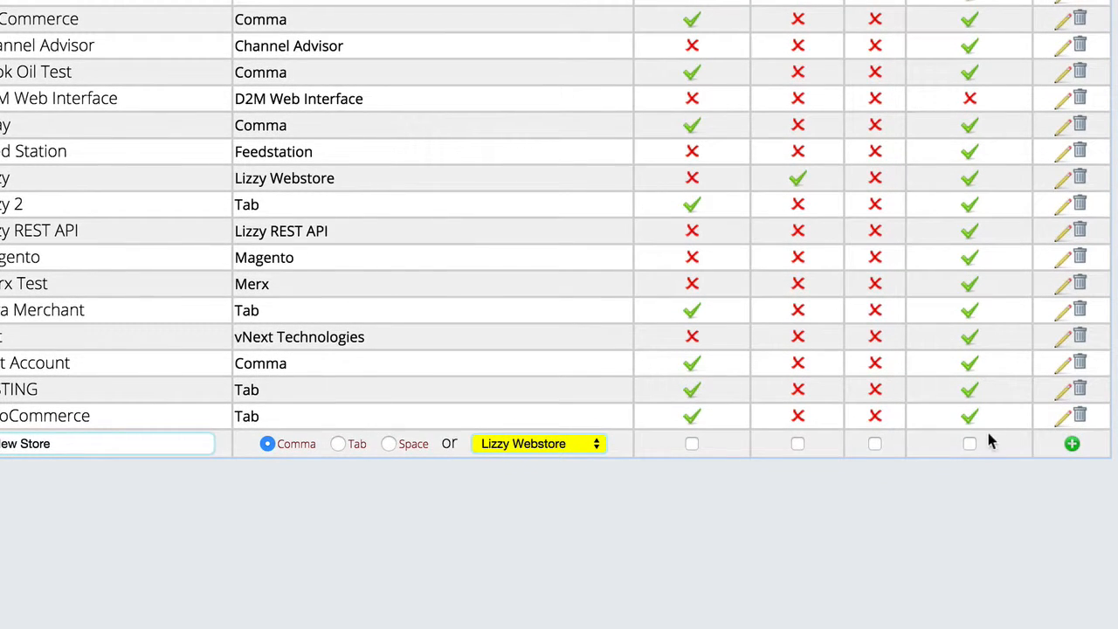
left_click(1071, 444)
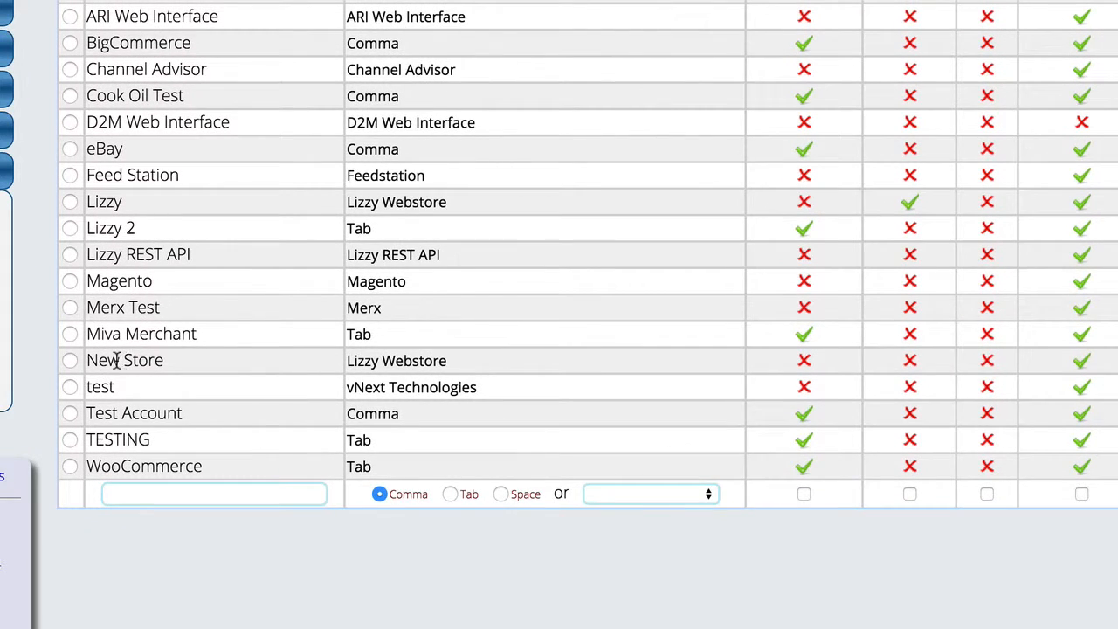
Step: Select the New Store interface and examine its logo upload, store URL, order email and shipping disclaimer settings
left_click(70, 361)
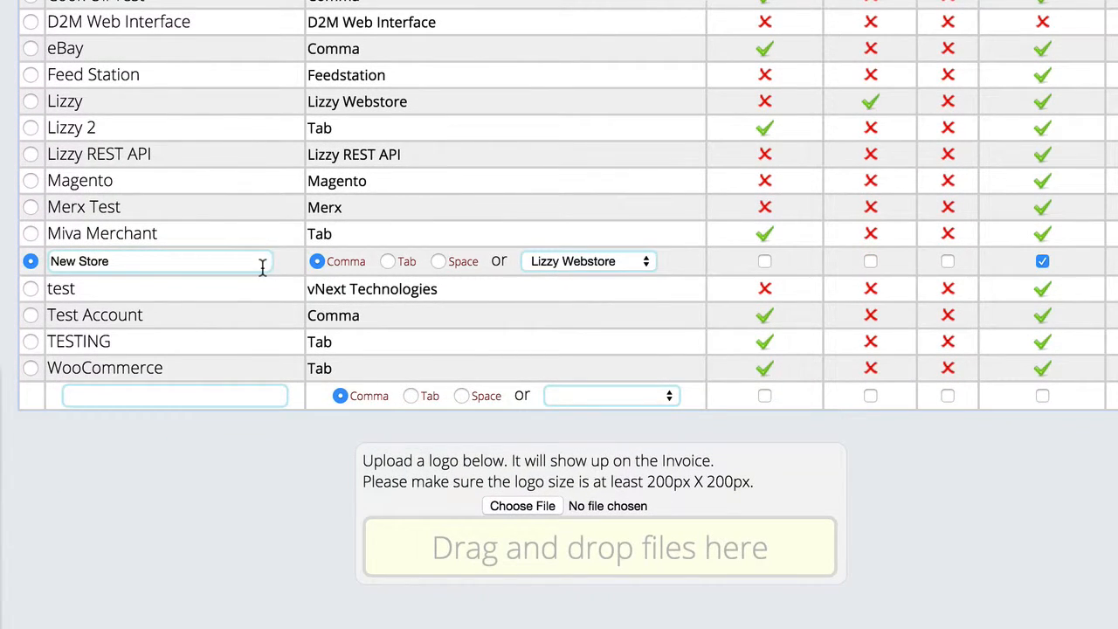
scroll(151, 488, "down", 5)
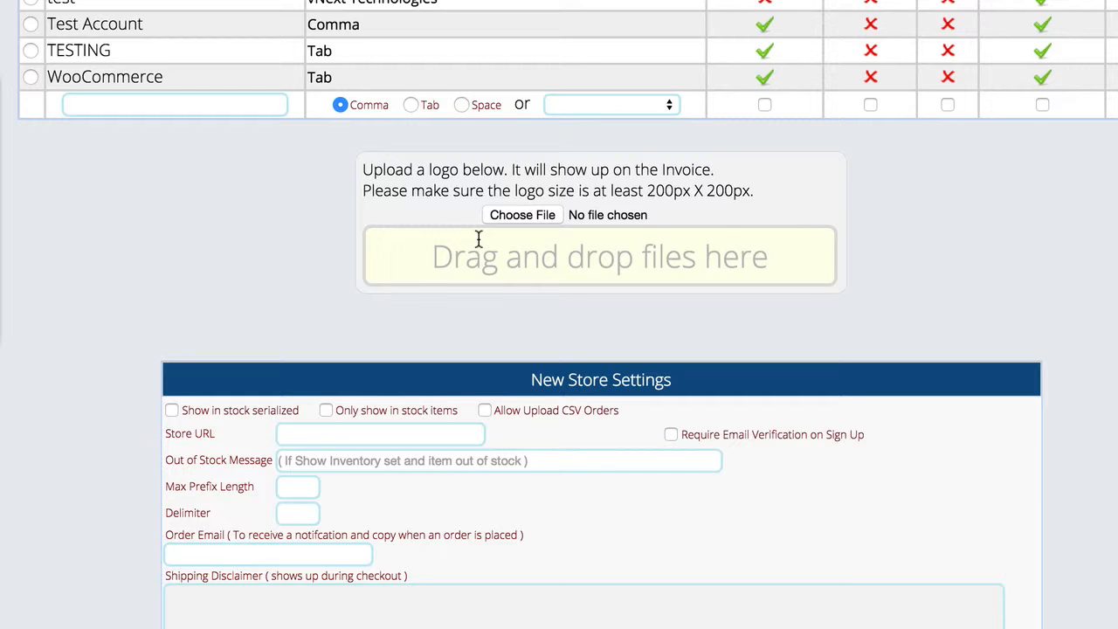
scroll(559, 314, "down", 1)
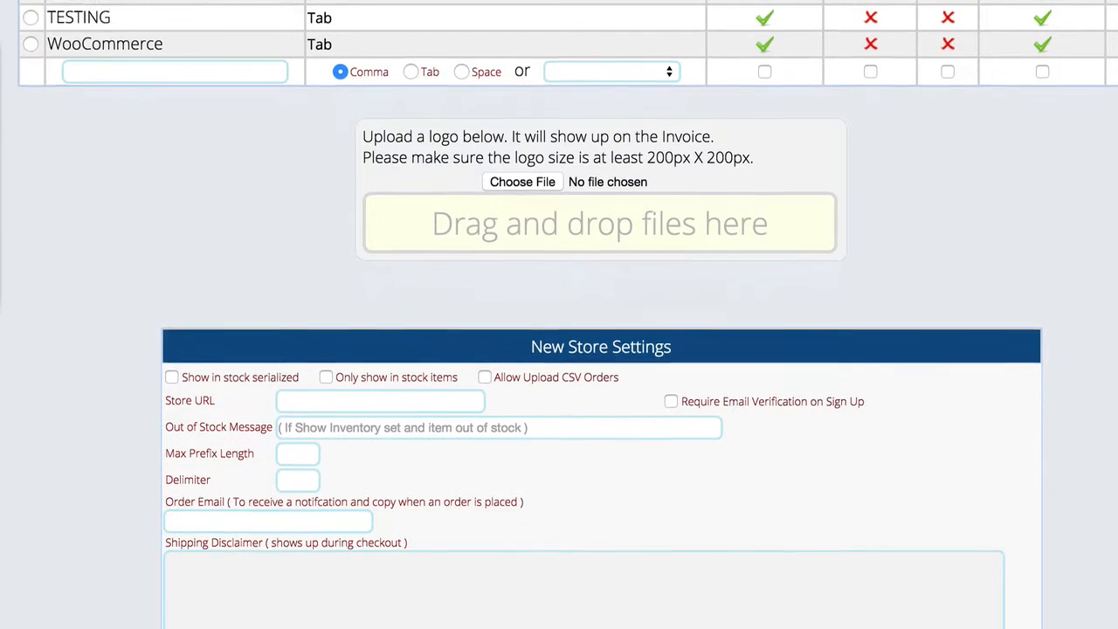
scroll(559, 315, "down", 3)
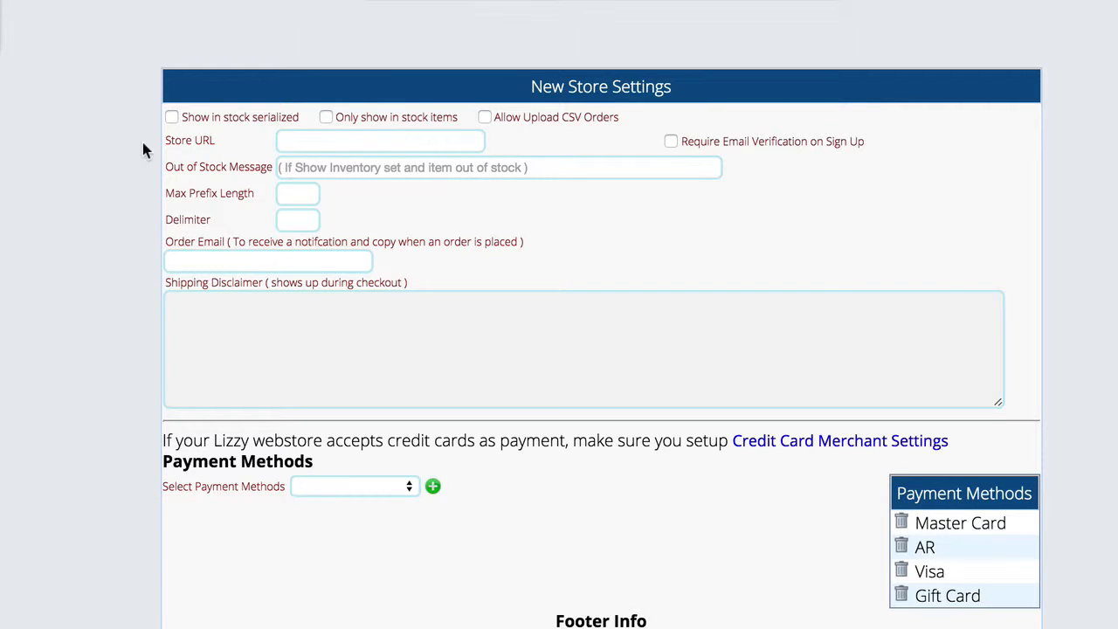
left_click(305, 142)
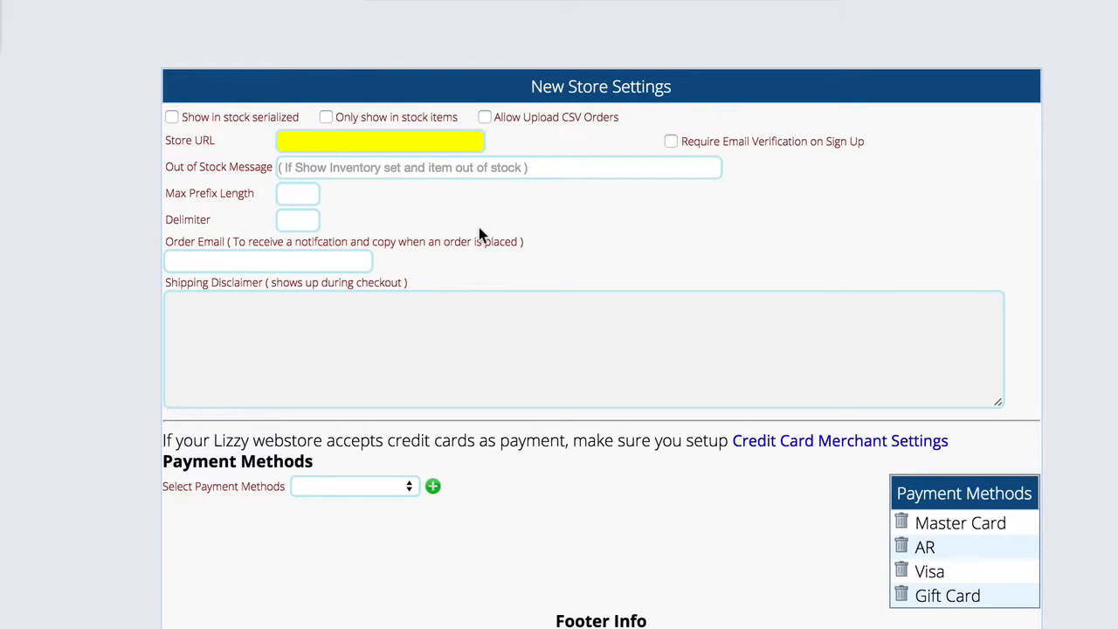
scroll(478, 233, "down", 2)
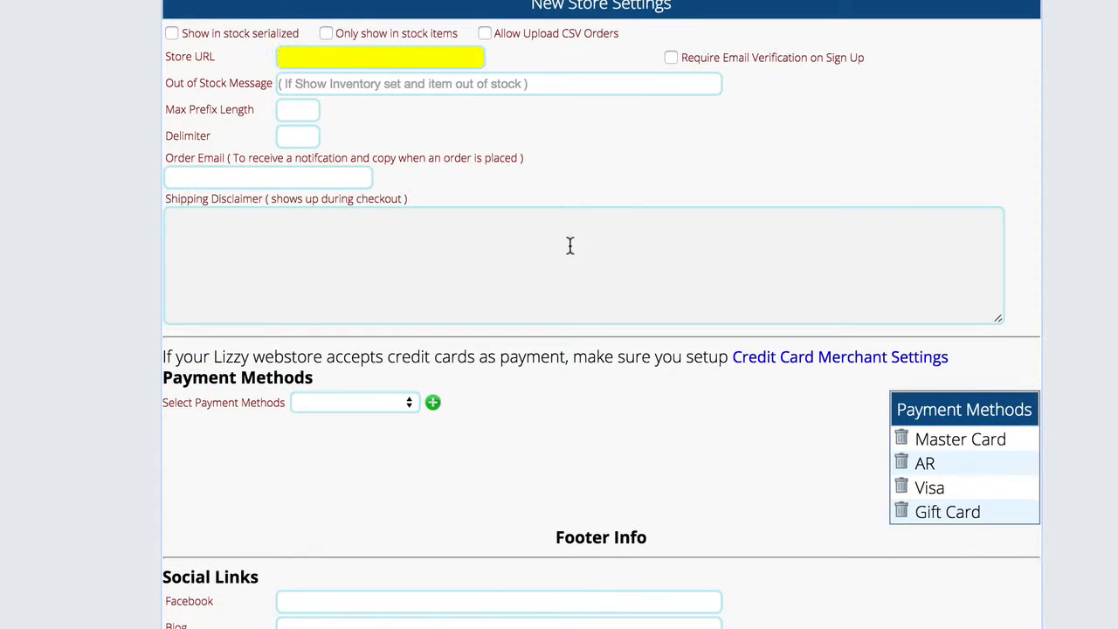
left_click(201, 176)
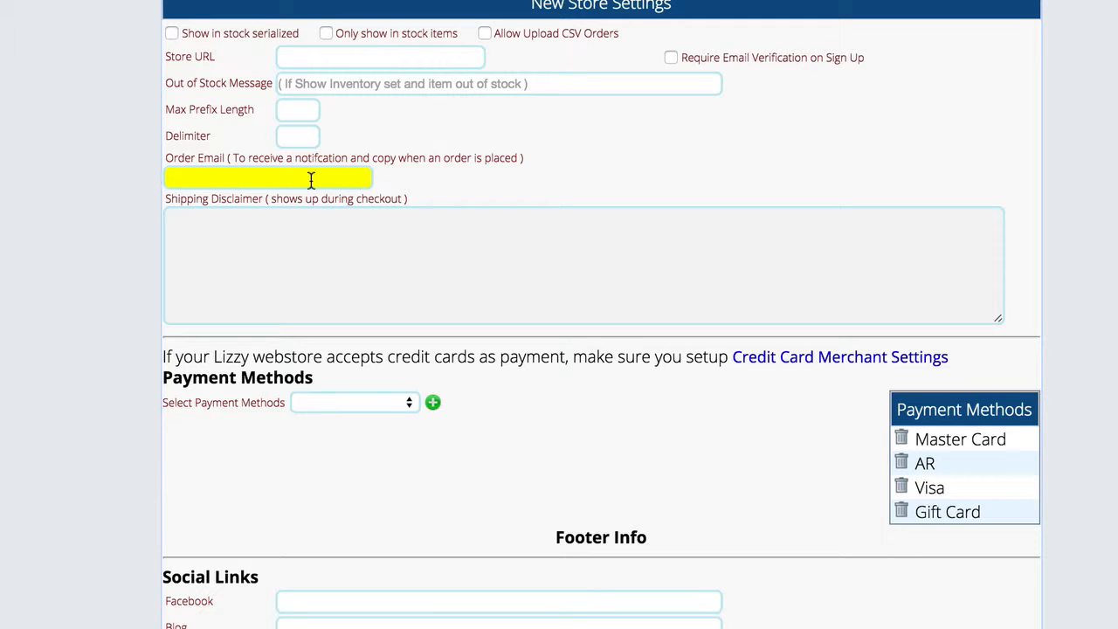
left_click(236, 262)
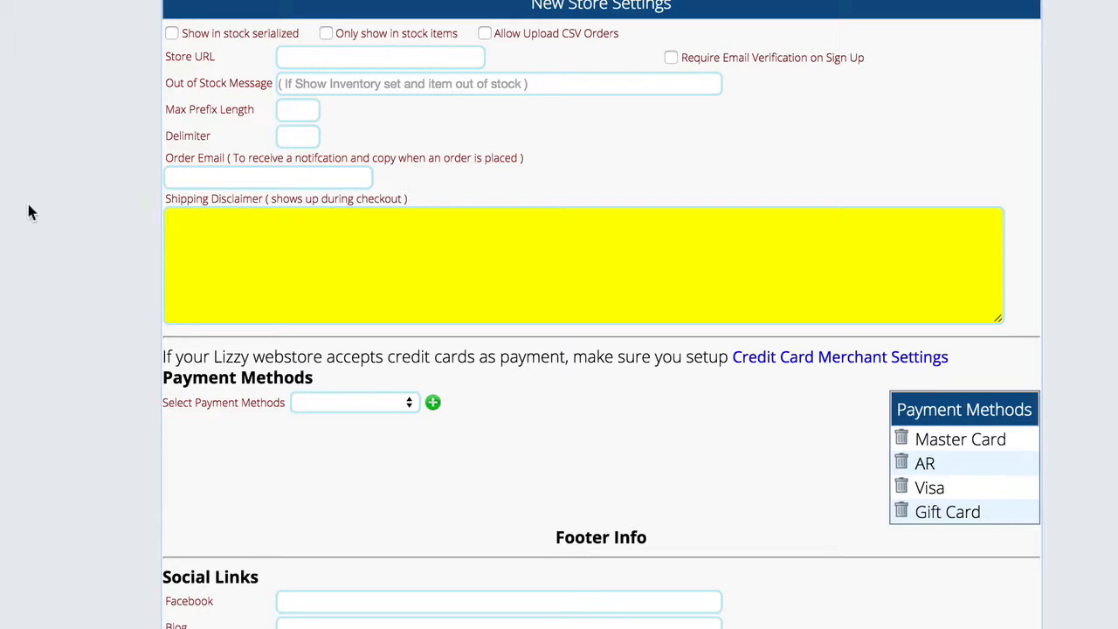
Step: Review New Store's payment methods, social links, customer service fields and additional pages, including About Us, FAQs and Policies
scroll(29, 212, "down", 3)
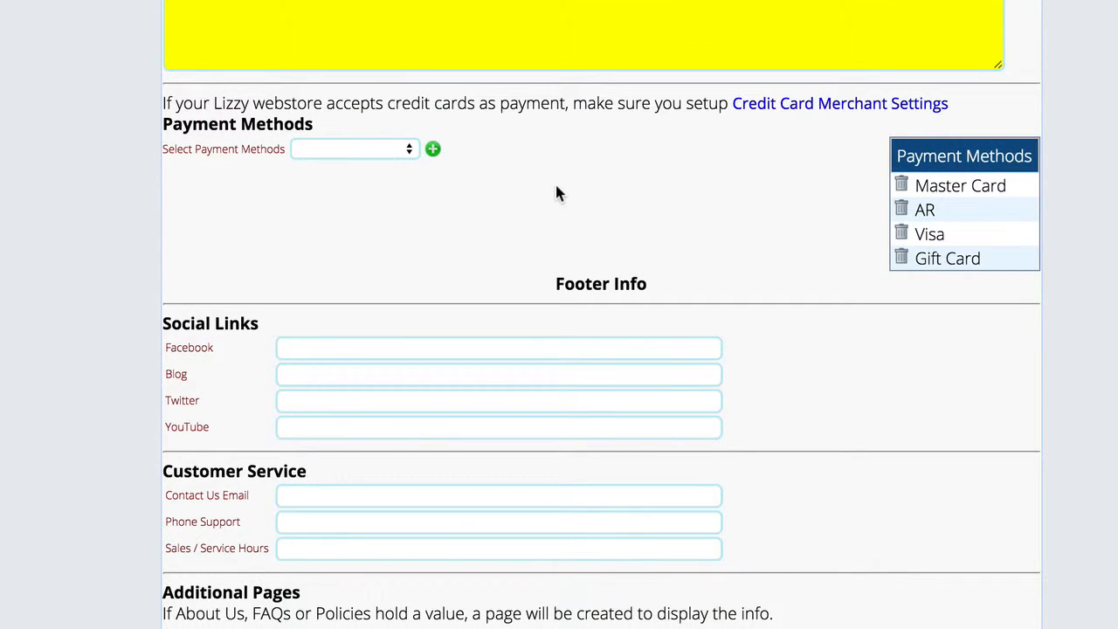
scroll(47, 227, "down", 5)
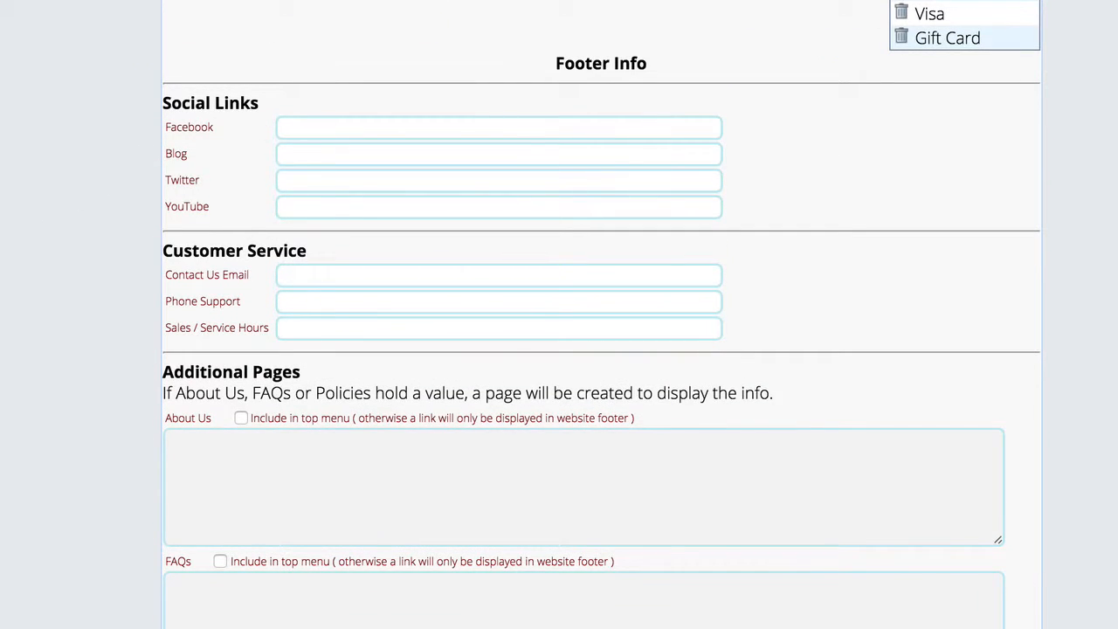
scroll(82, 132, "down", 2)
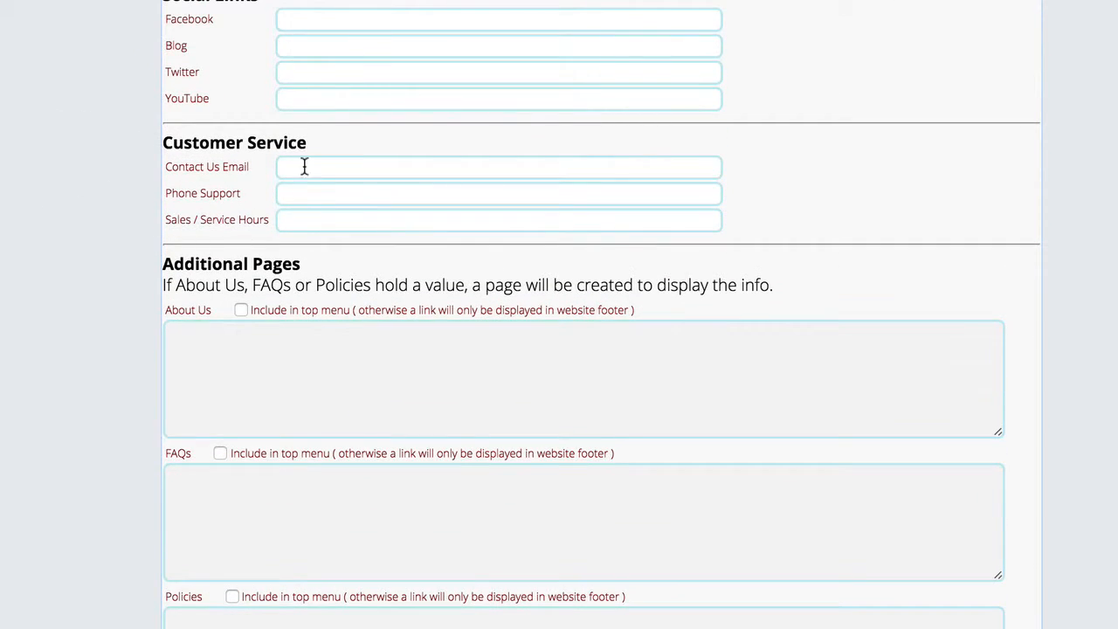
scroll(82, 204, "down", 4)
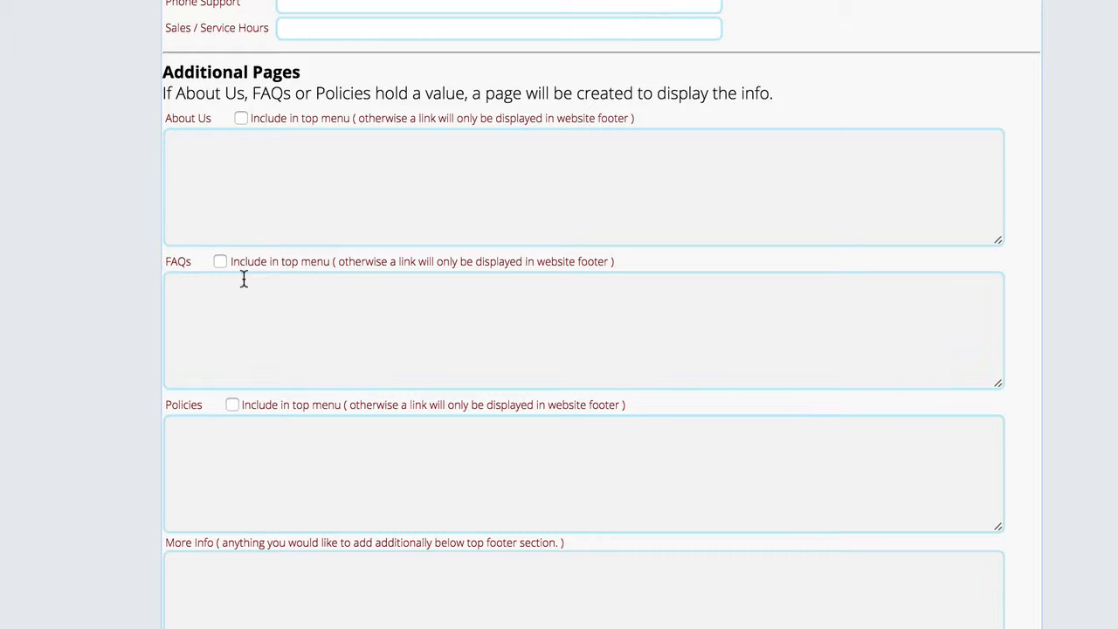
scroll(232, 509, "down", 3)
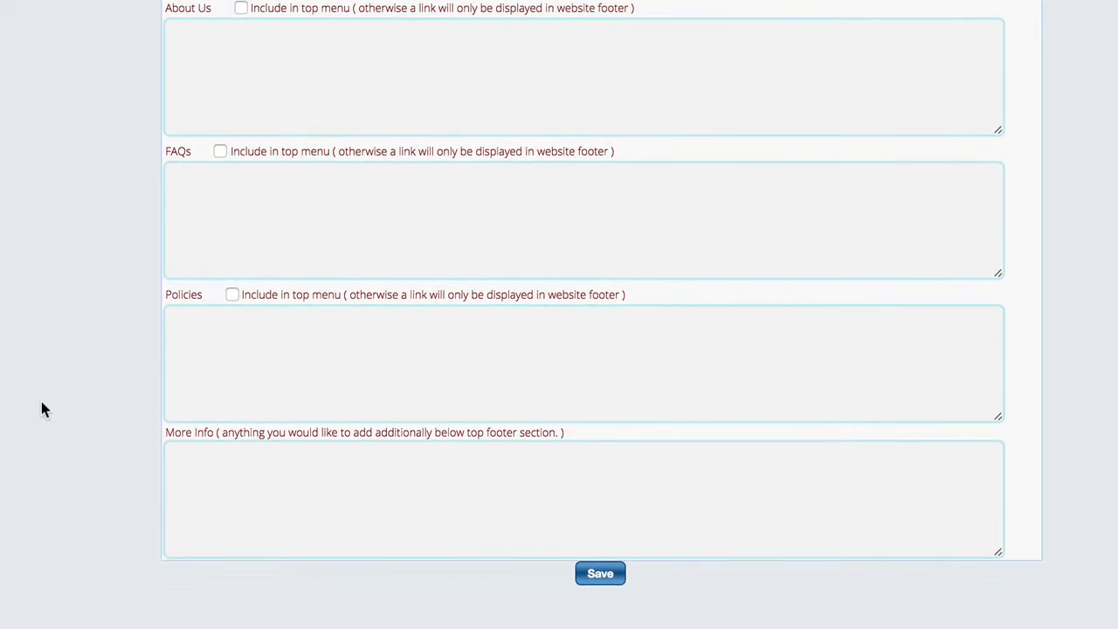
scroll(801, 374, "up", 10)
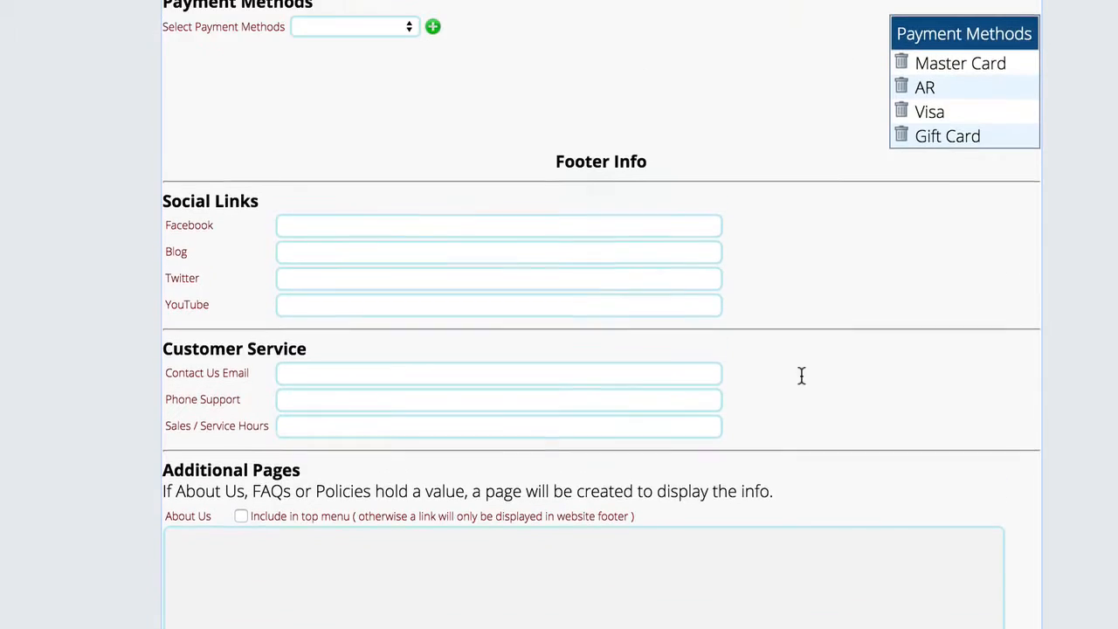
scroll(868, 367, "up", 2)
scroll(1106, 341, "up", 8)
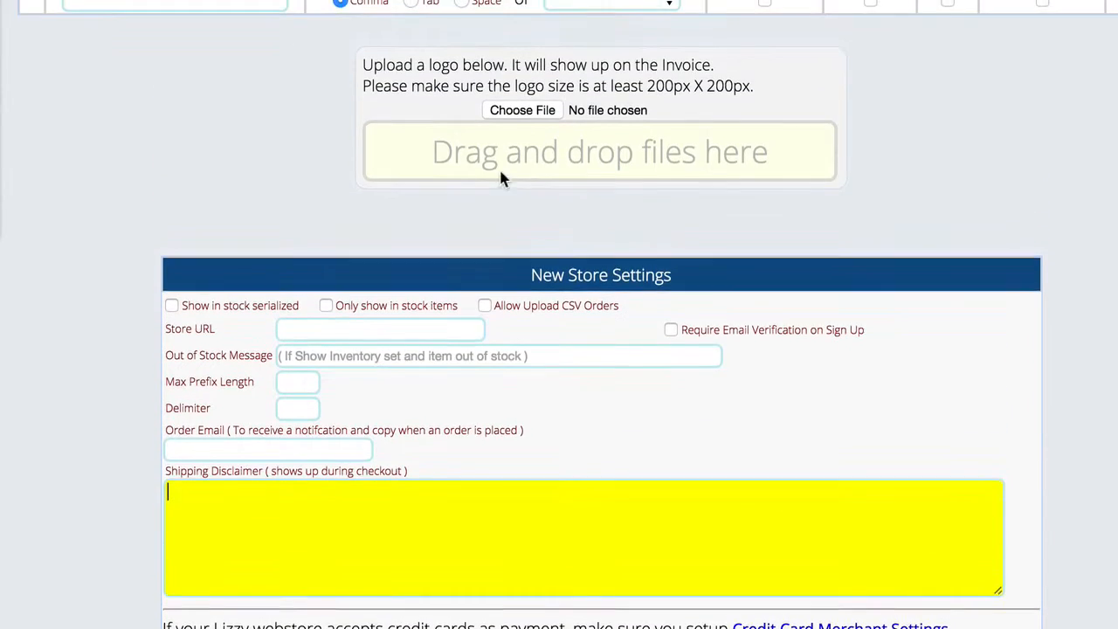
scroll(500, 175, "up", 6)
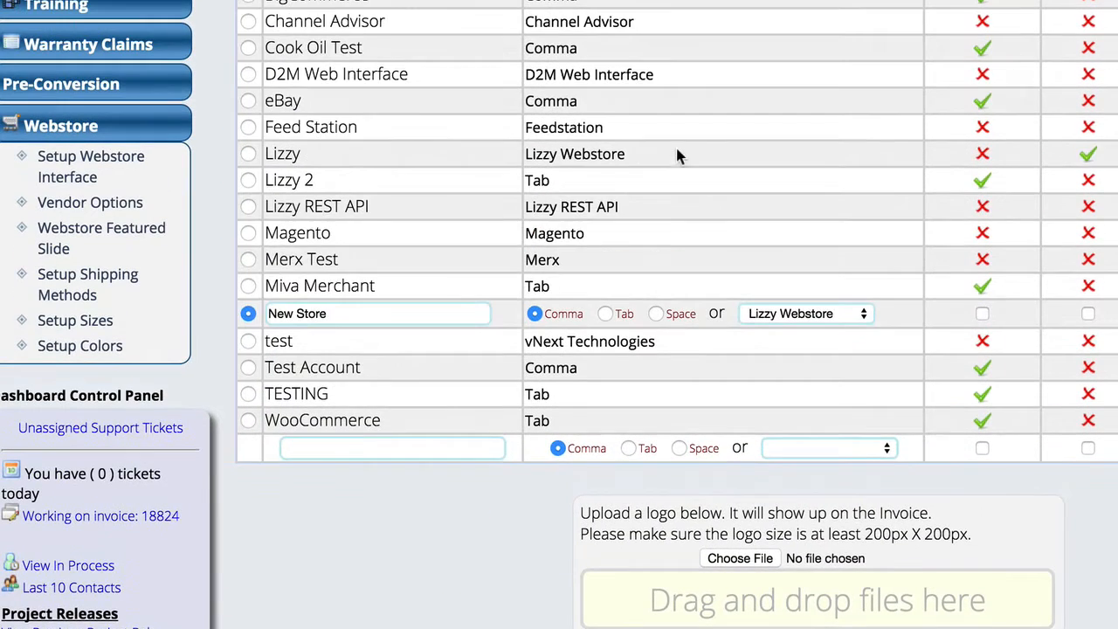
Step: Open the webstore vendor options for American Honda Motor Corporation and review the logo and interface selections
left_click(98, 203)
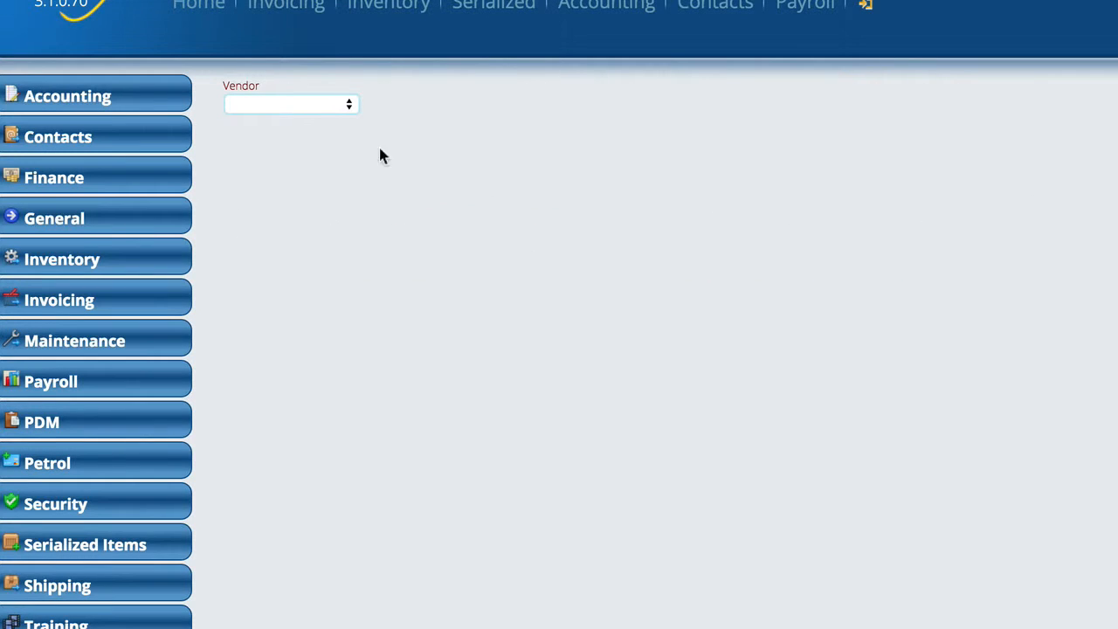
left_click(295, 106)
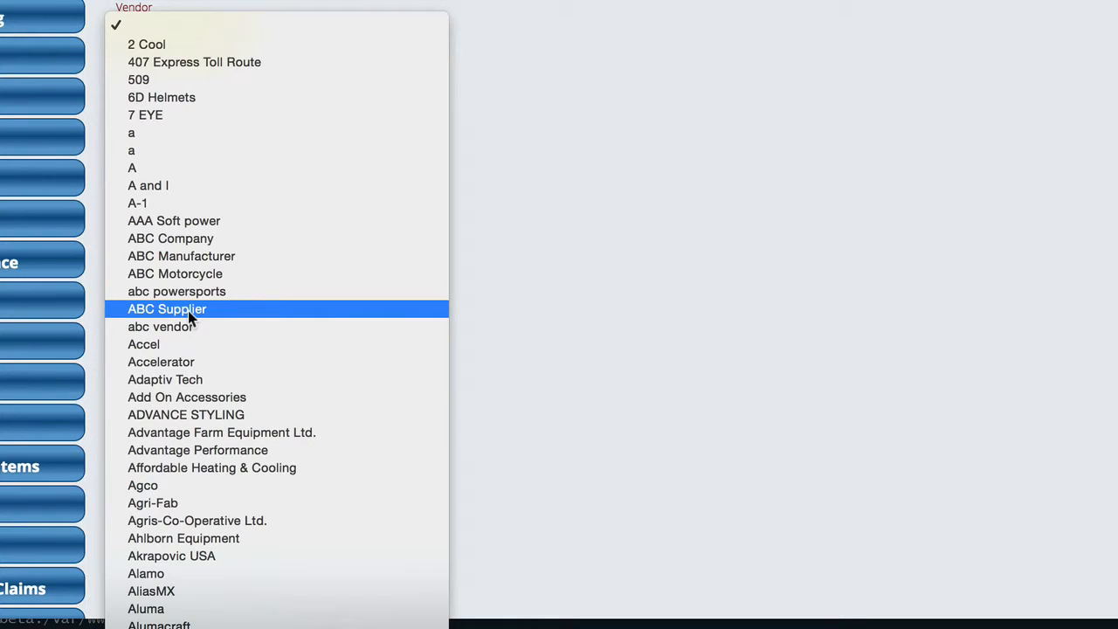
scroll(227, 509, "down", 6)
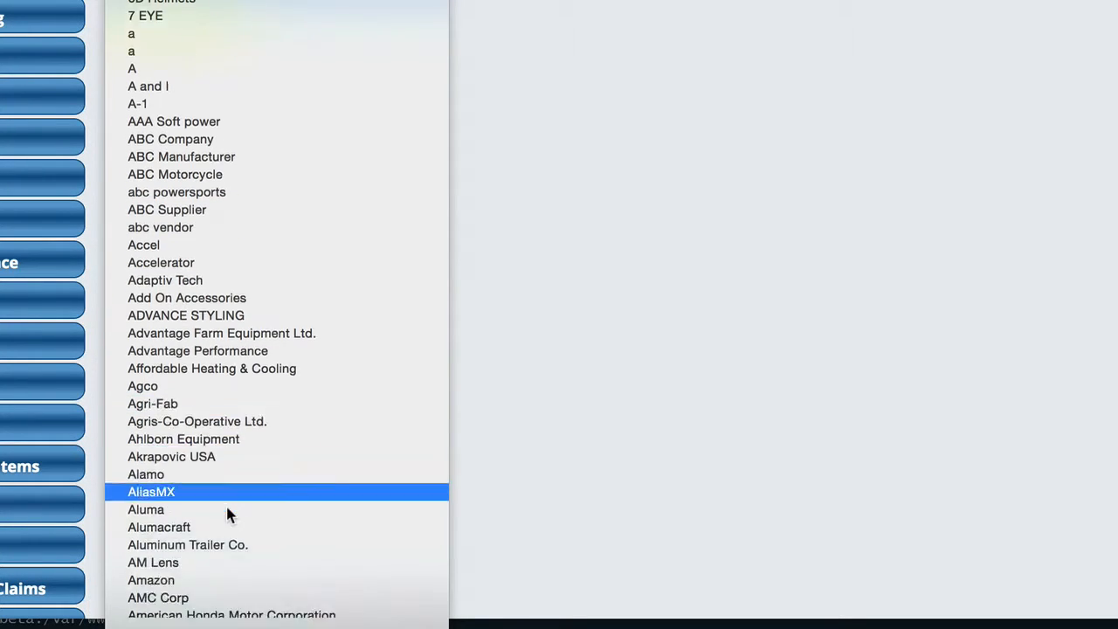
left_click(216, 396)
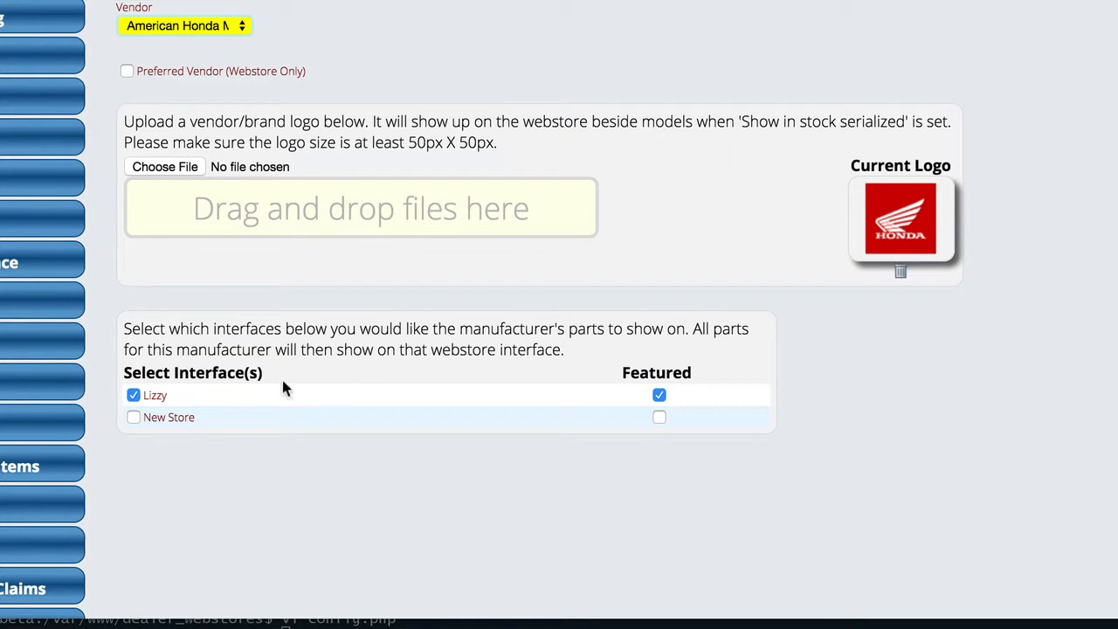
scroll(278, 384, "down", 2)
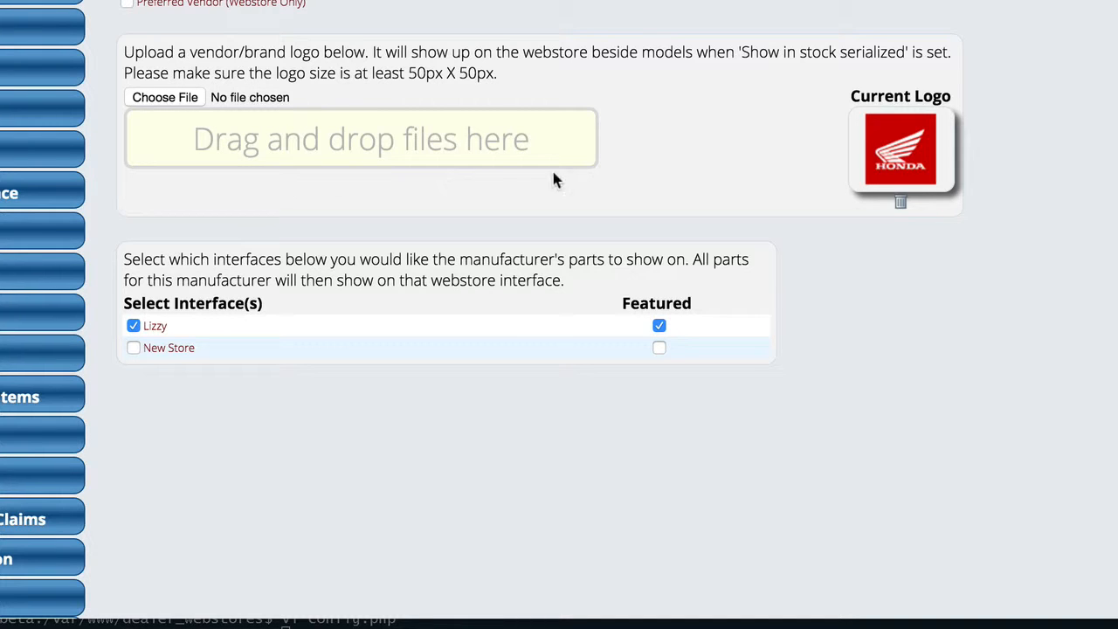
scroll(641, 165, "up", 2)
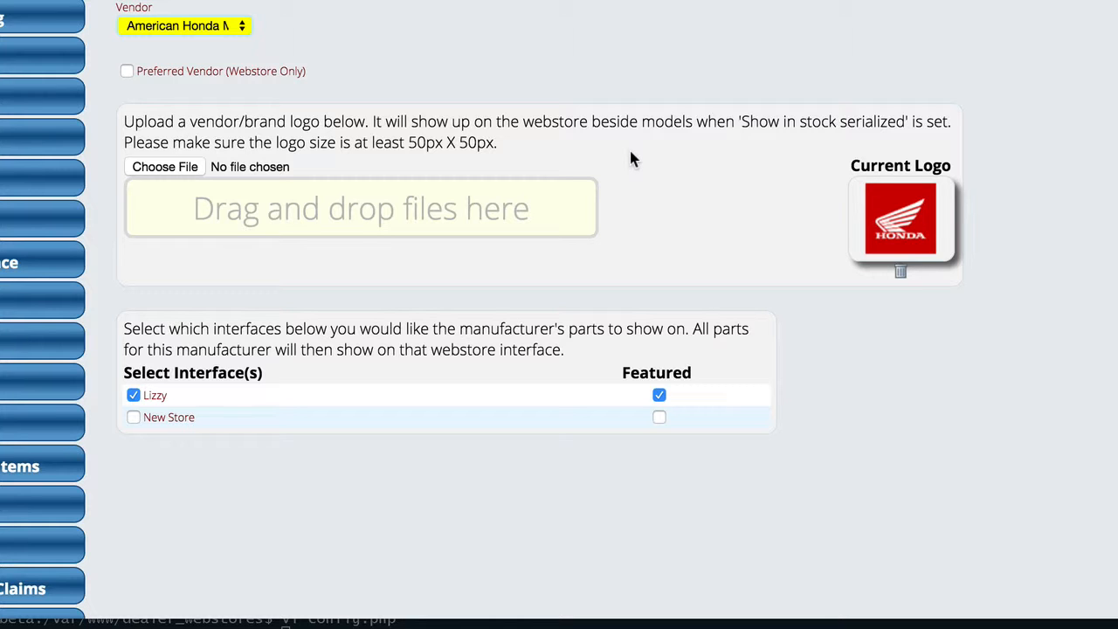
Step: Open the Webstore Featured Slide setup and review the Lizzy interface's slide photos, featured text, vendor/category links and upload area
scroll(612, 145, "down", 8)
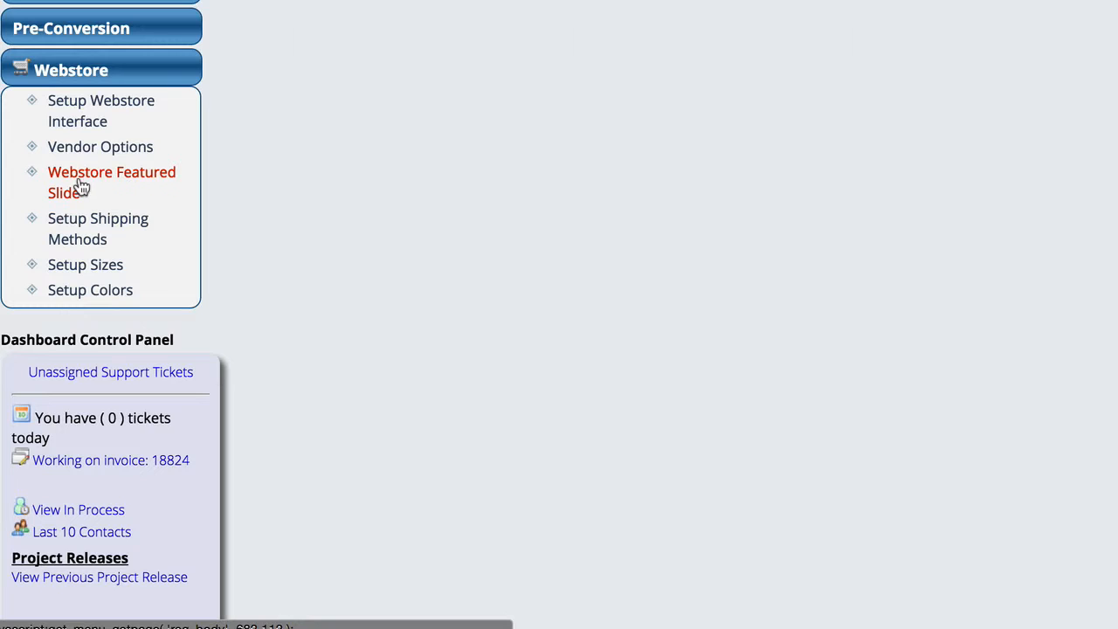
left_click(70, 180)
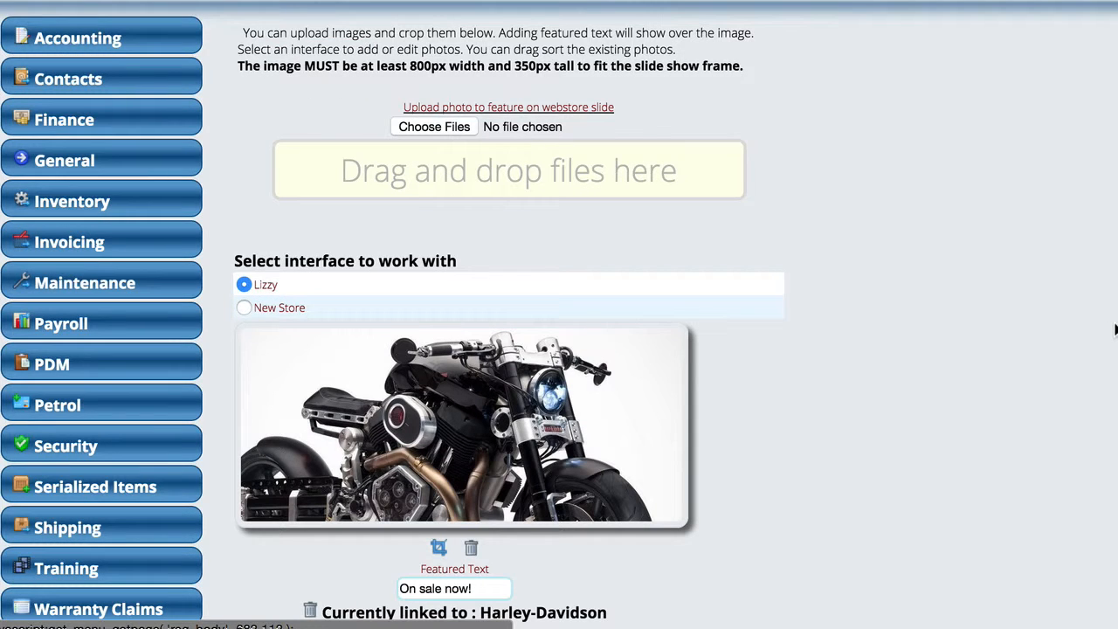
scroll(936, 306, "down", 3)
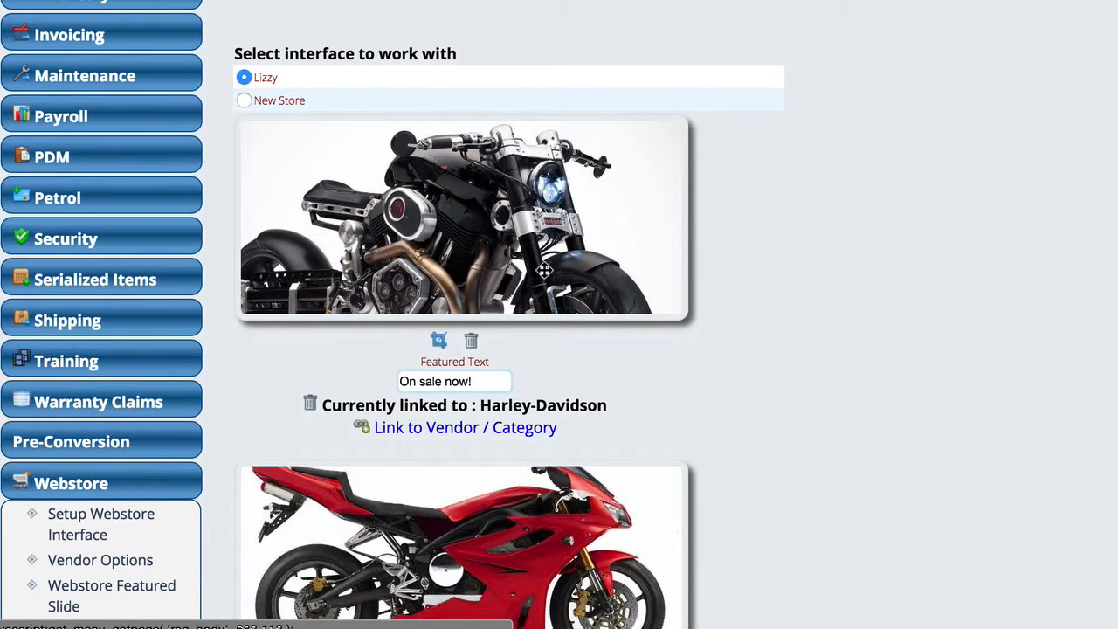
scroll(1009, 389, "down", 3)
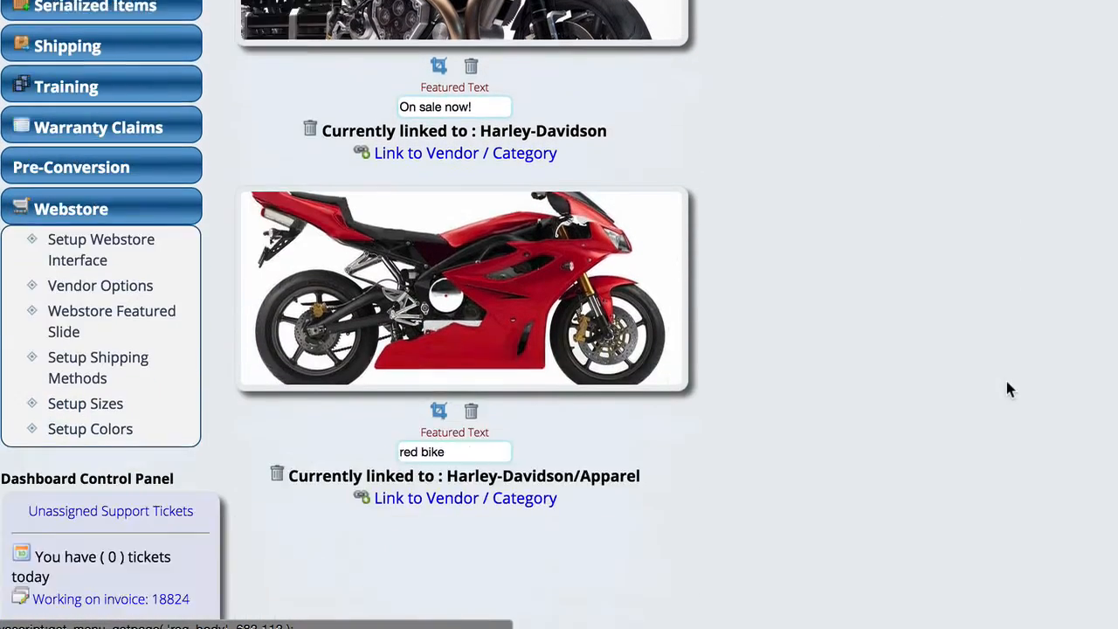
scroll(1009, 388, "down", 2)
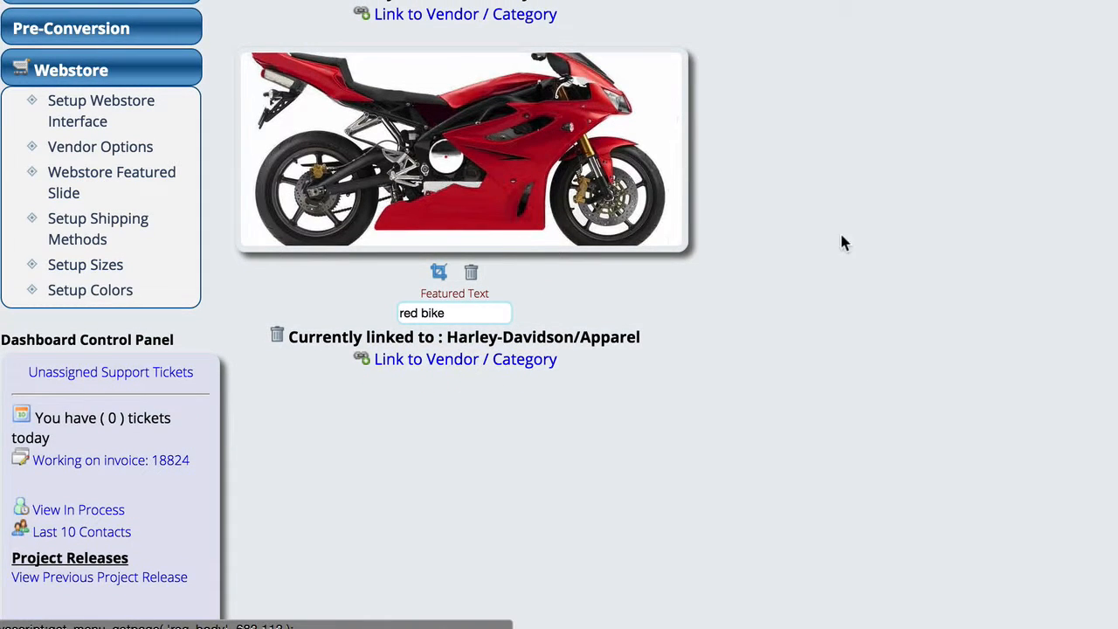
scroll(860, 223, "up", 5)
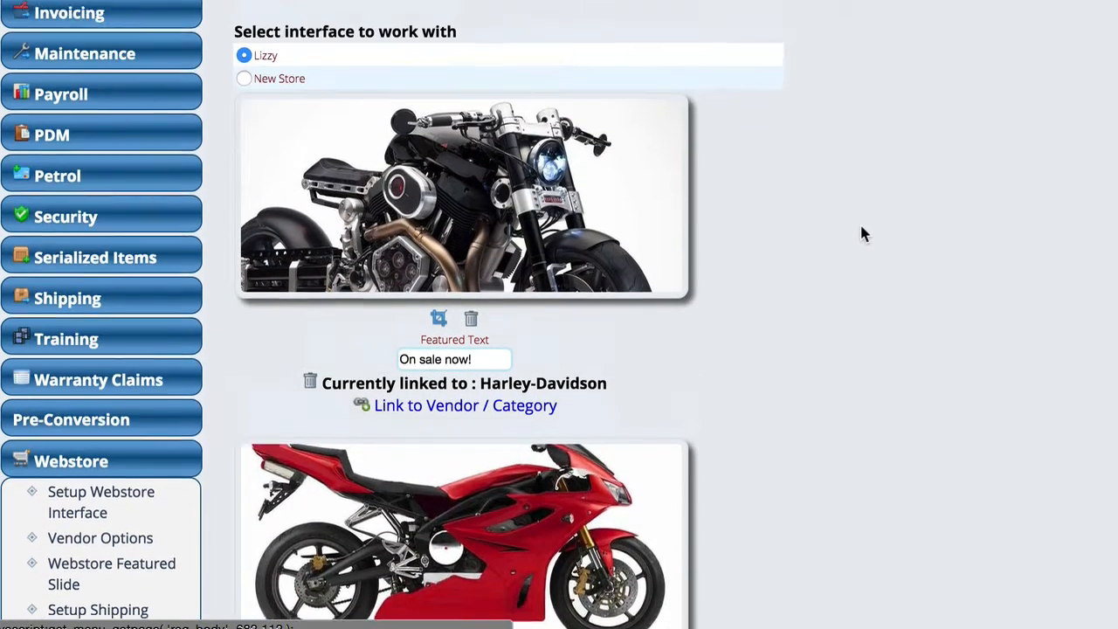
scroll(861, 234, "up", 1)
scroll(862, 234, "up", 2)
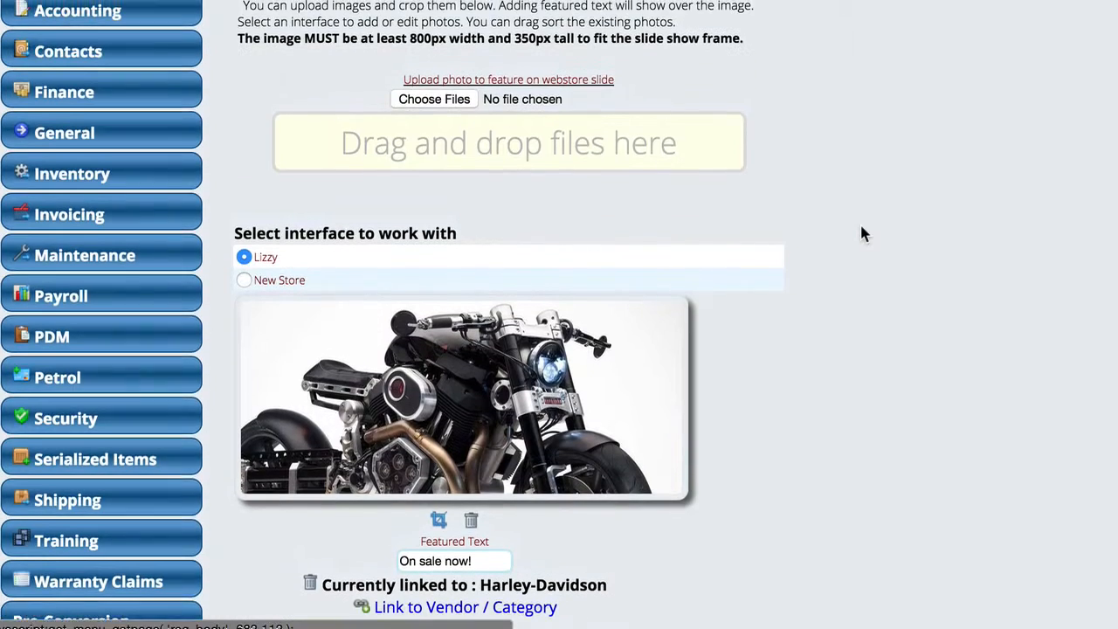
Step: Look up inventory item 09-500 and open the Helmet House record described as CS-5 Black XXS1
scroll(862, 234, "up", 1)
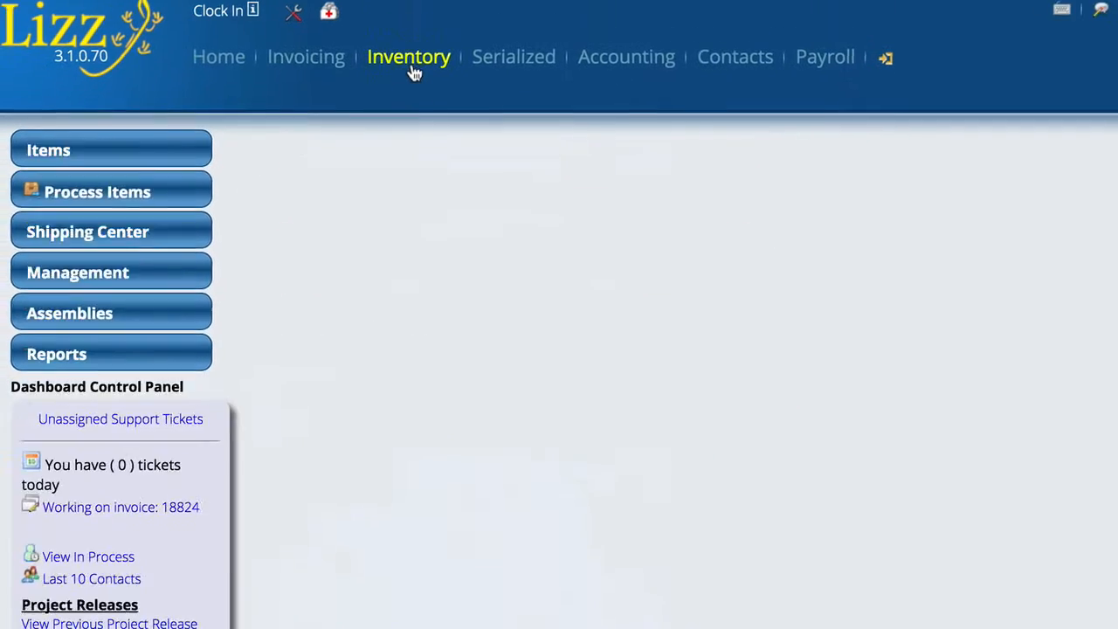
left_click(66, 161)
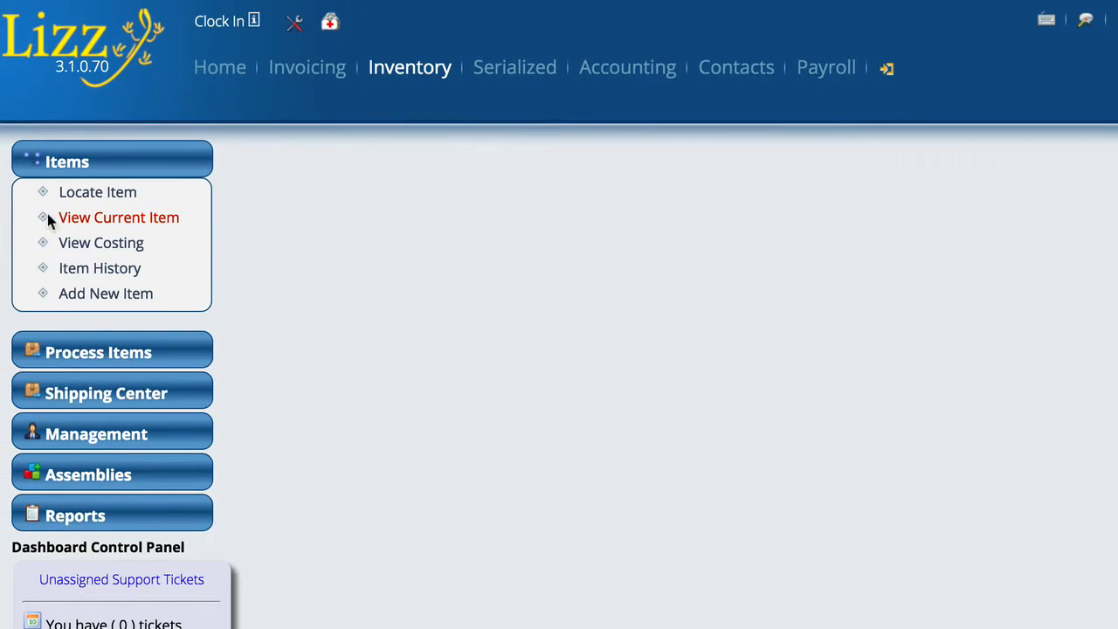
left_click(79, 194)
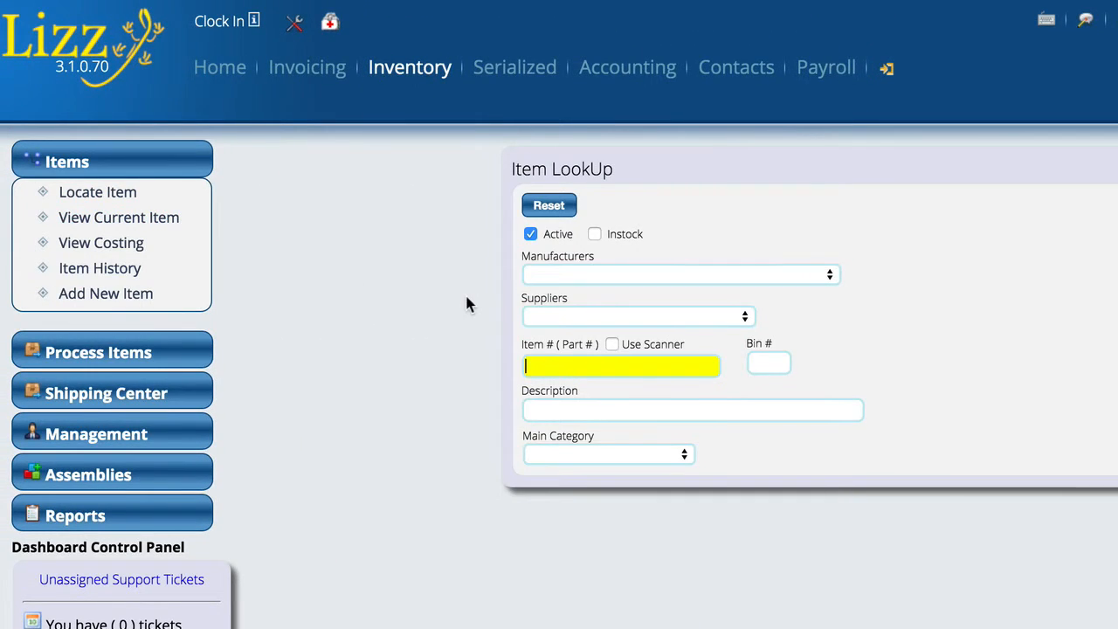
type("09-500")
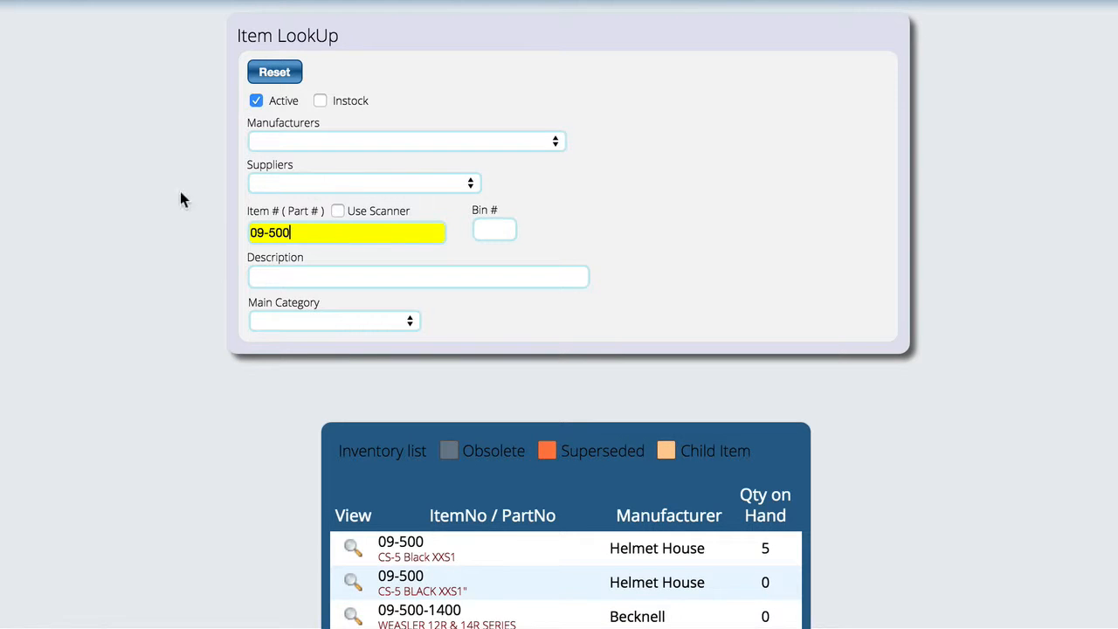
scroll(251, 370, "down", 3)
left_click(347, 414)
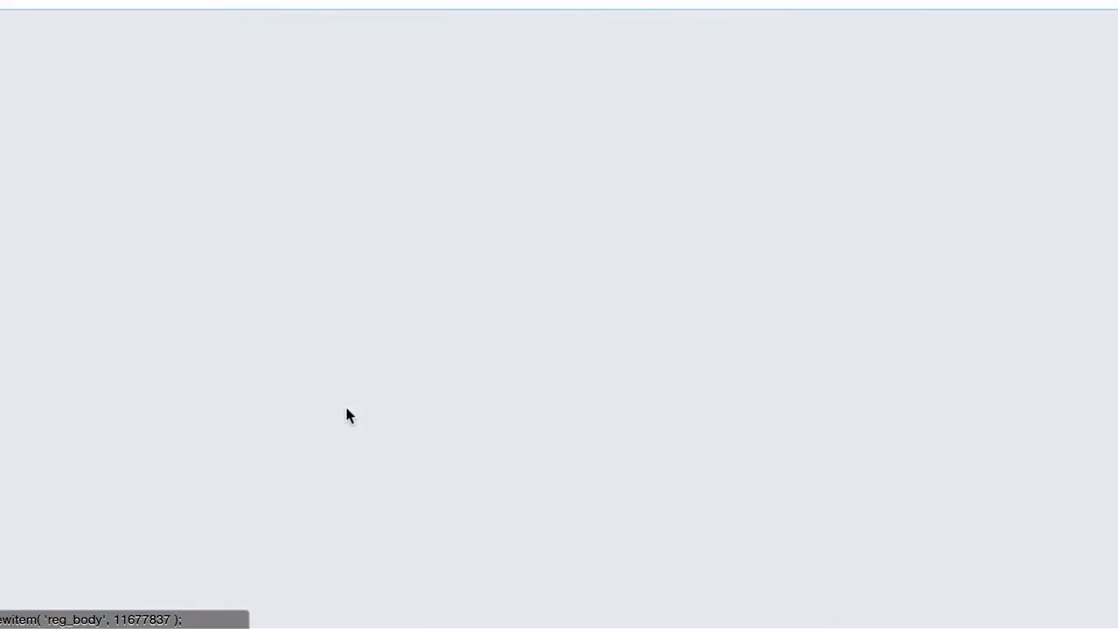
Step: Examine the helmet item's web categories and primary category in its basic information
scroll(439, 350, "down", 5)
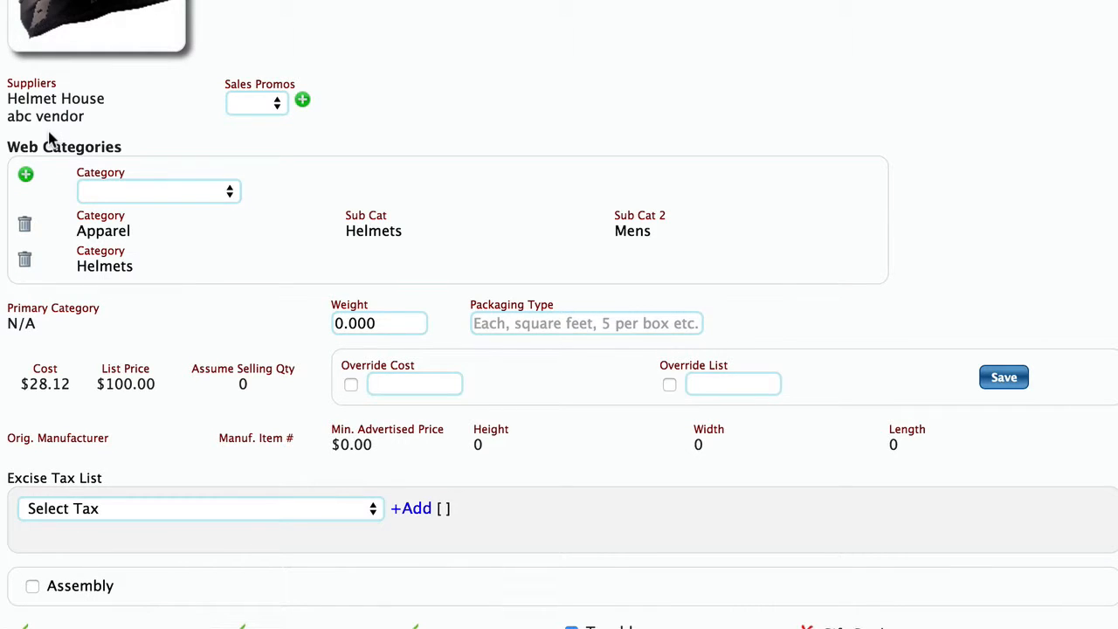
left_click_drag(5, 325, 56, 324)
scroll(499, 157, "up", 1)
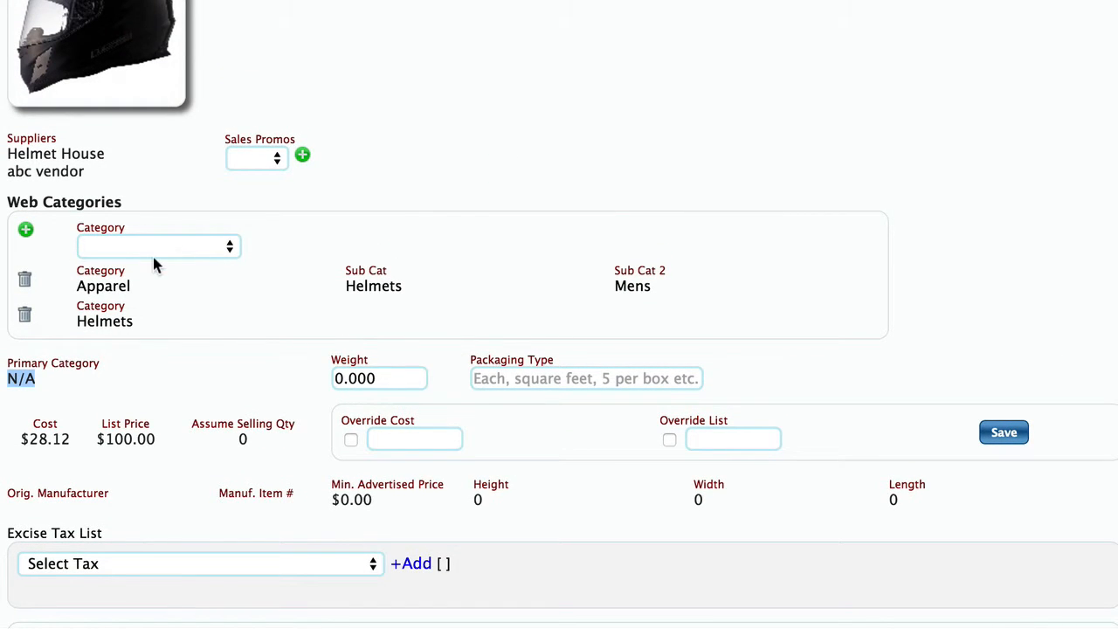
left_click(819, 214)
scroll(732, 182, "down", 3)
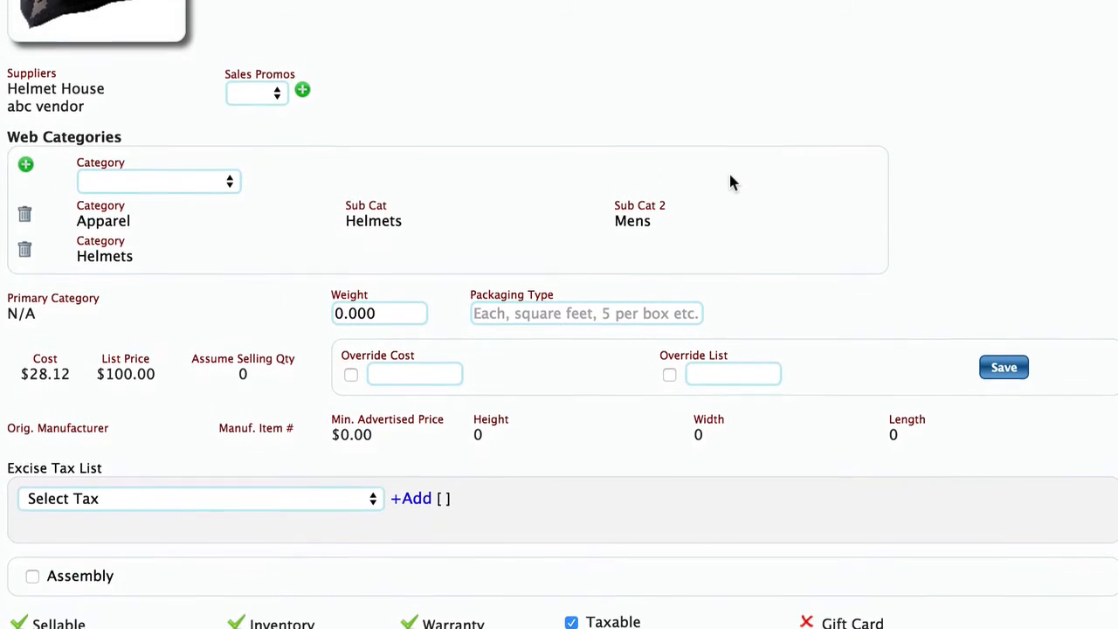
Step: Open the helmet item's webstore settings and enable it for the New Store interface
scroll(732, 182, "up", 2)
scroll(732, 182, "up", 5)
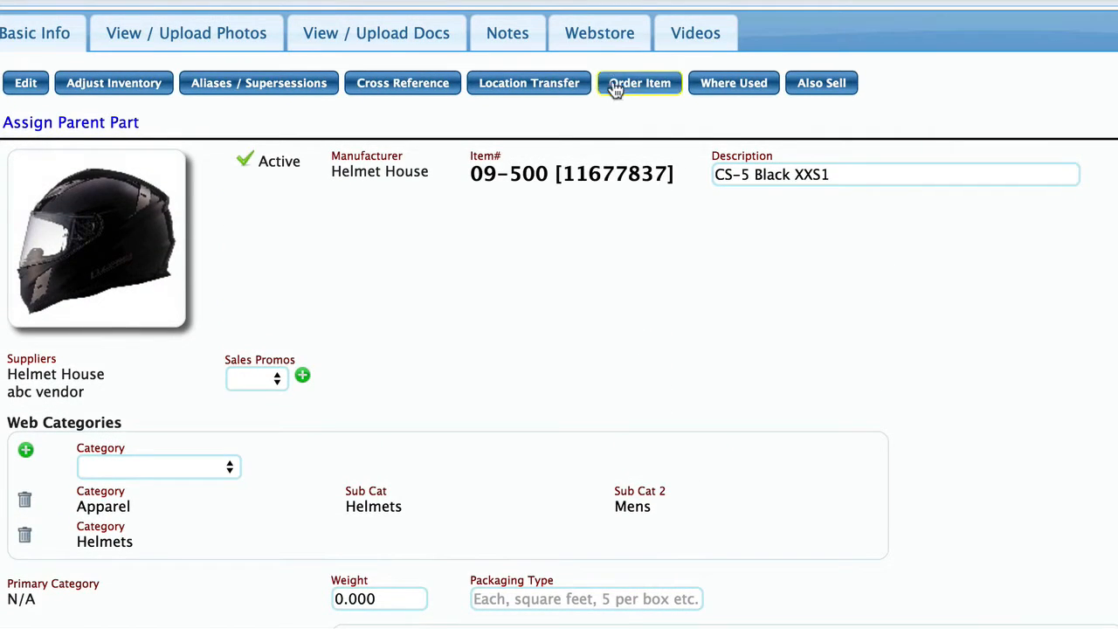
left_click(591, 40)
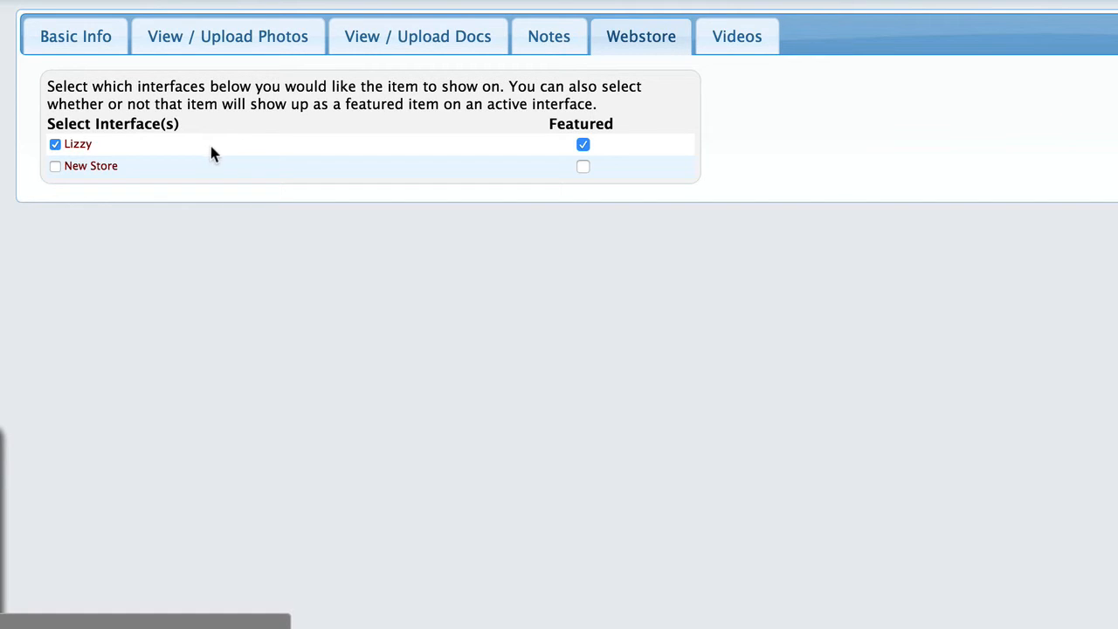
left_click(55, 167)
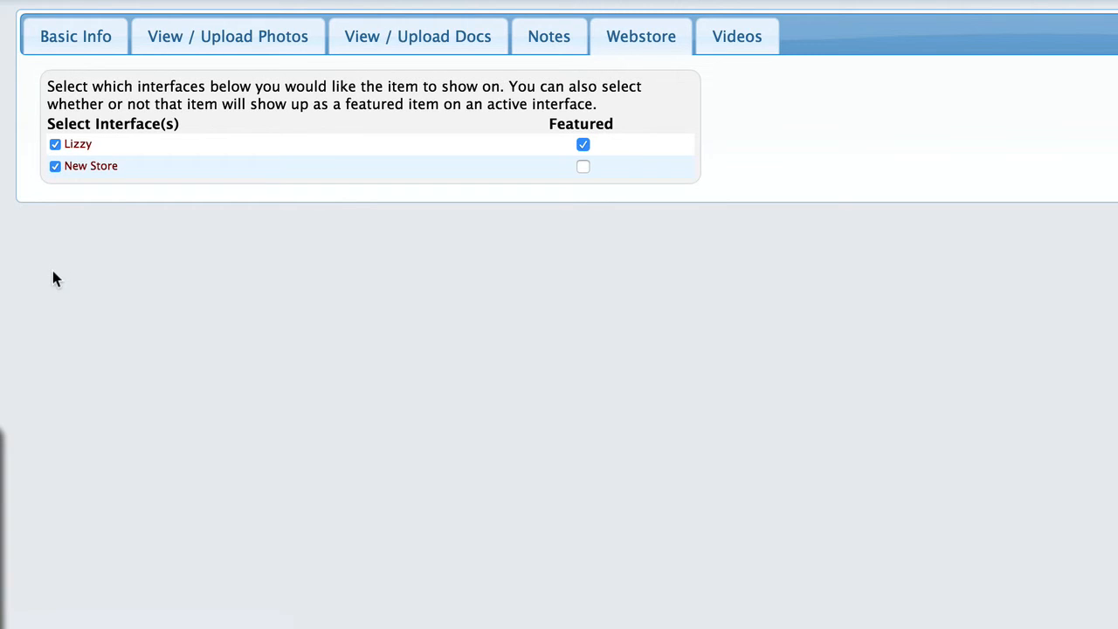